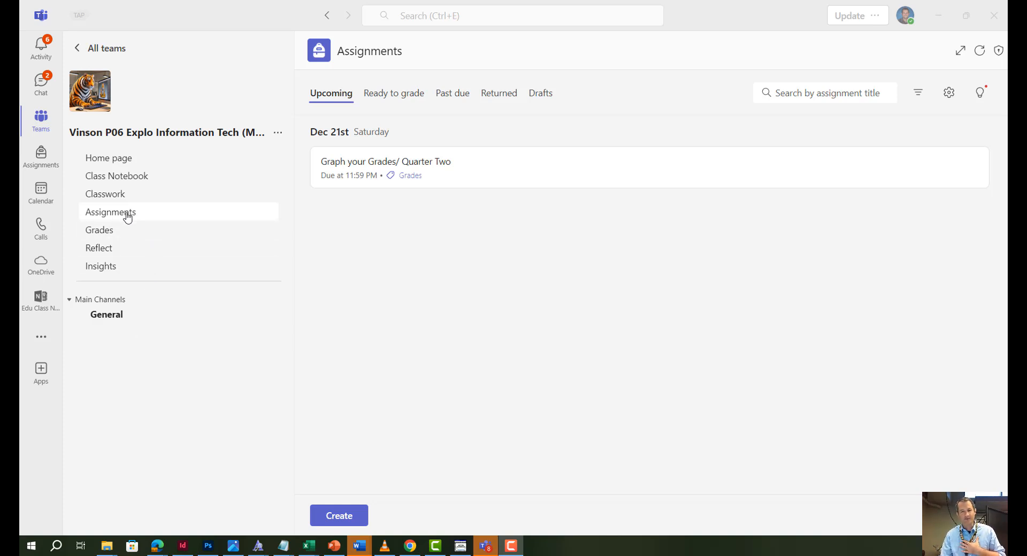
Step: Open Grades Q2.xlsx from the Graph your Grades/ Quarter Two assignment and select the task notes in M2:M5
click(447, 177)
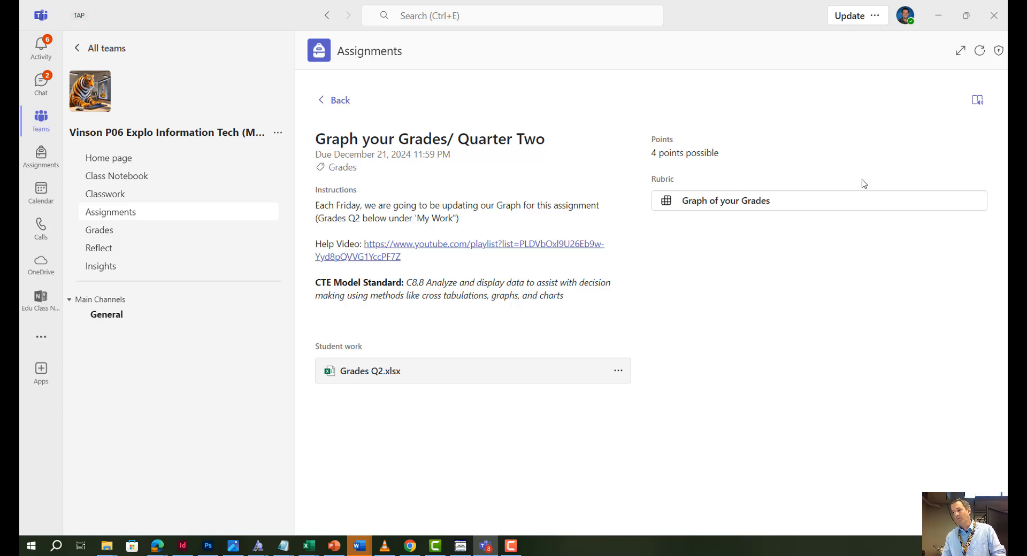
click(365, 376)
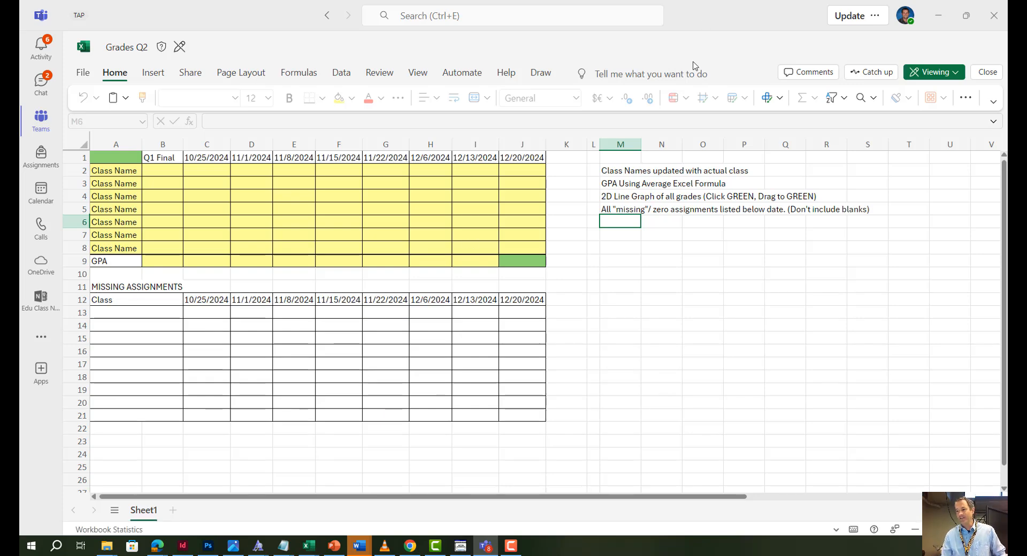
drag(609, 170, 642, 207)
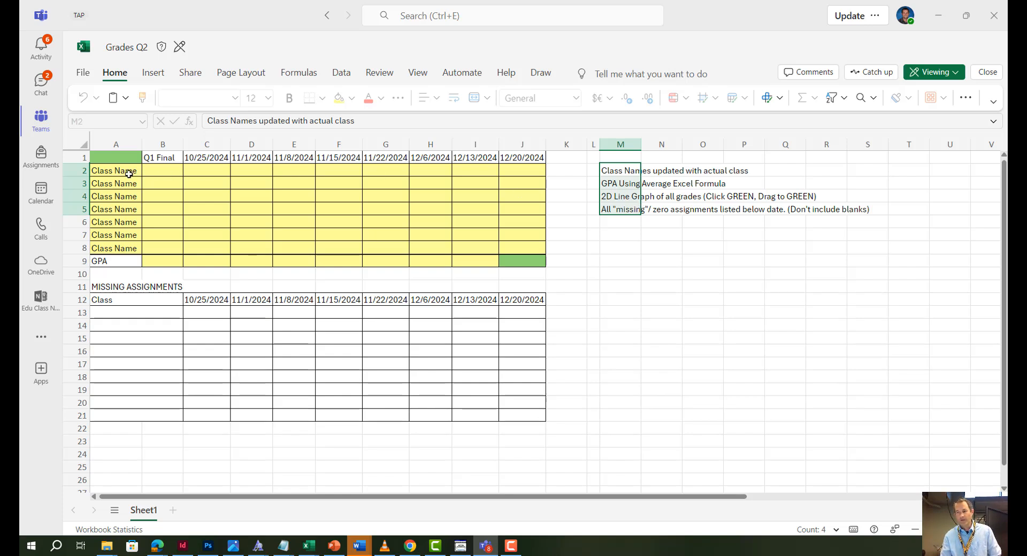
Step: Replace the class name placeholders in A2:A8 with Math, PE, English, Science, History, ICT and Ethnic Studies
drag(131, 175, 132, 250)
click(113, 174)
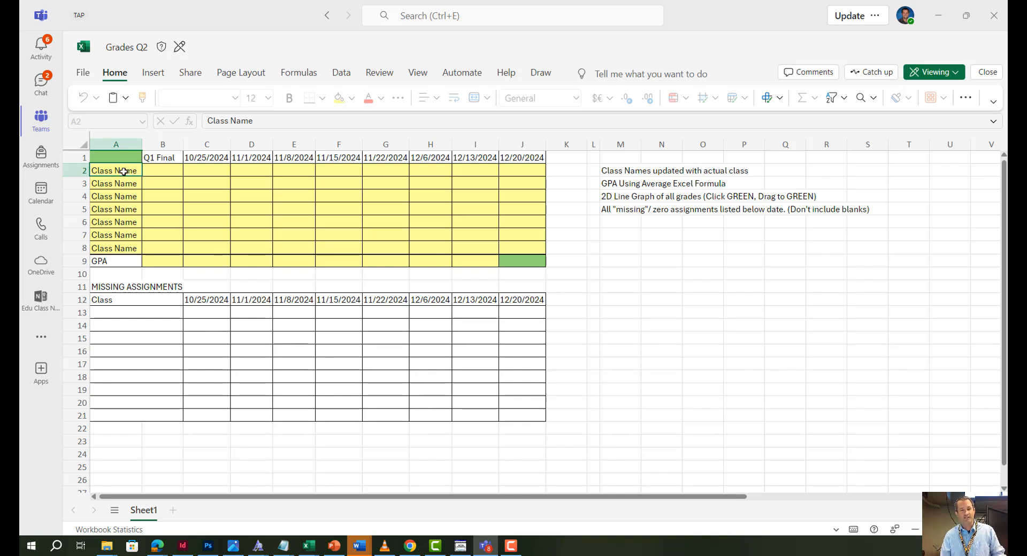
text(Math)
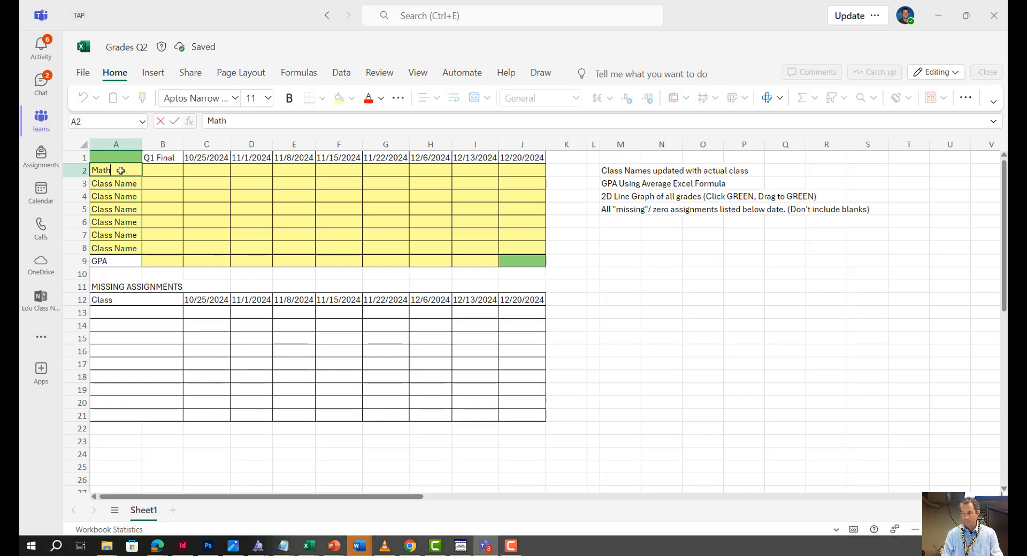
key(Return)
text(PE)
key(Return)
text(English)
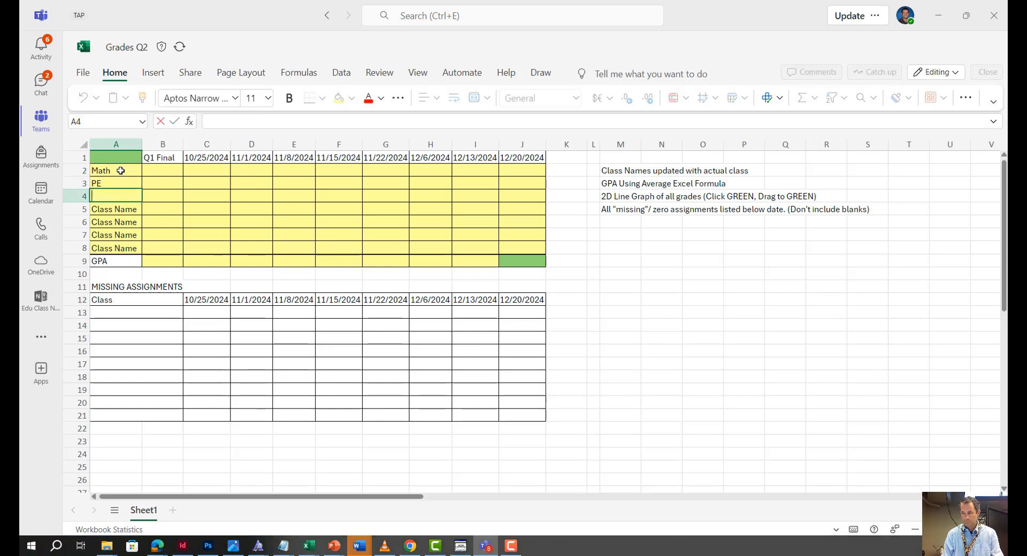
key(Return)
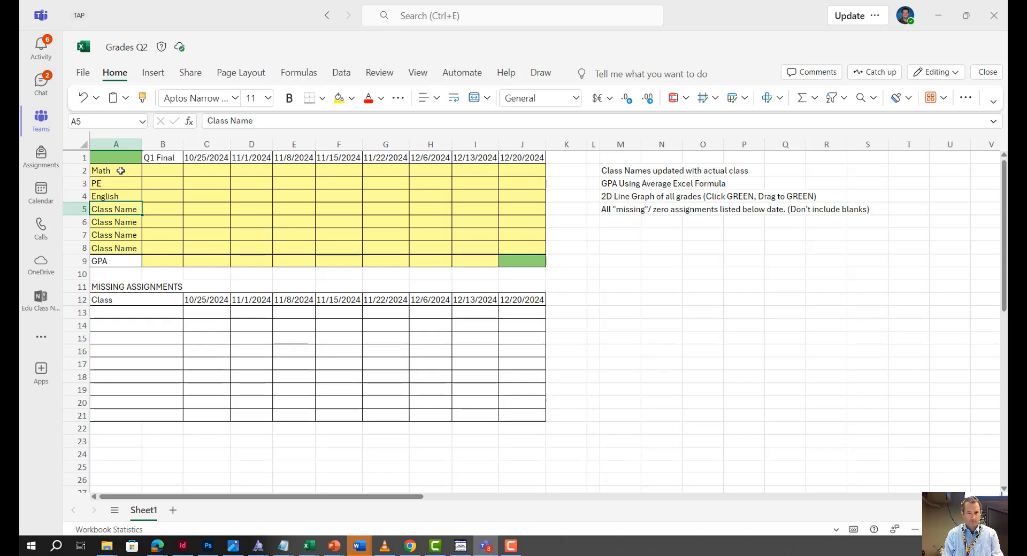
text(Science)
key(Return)
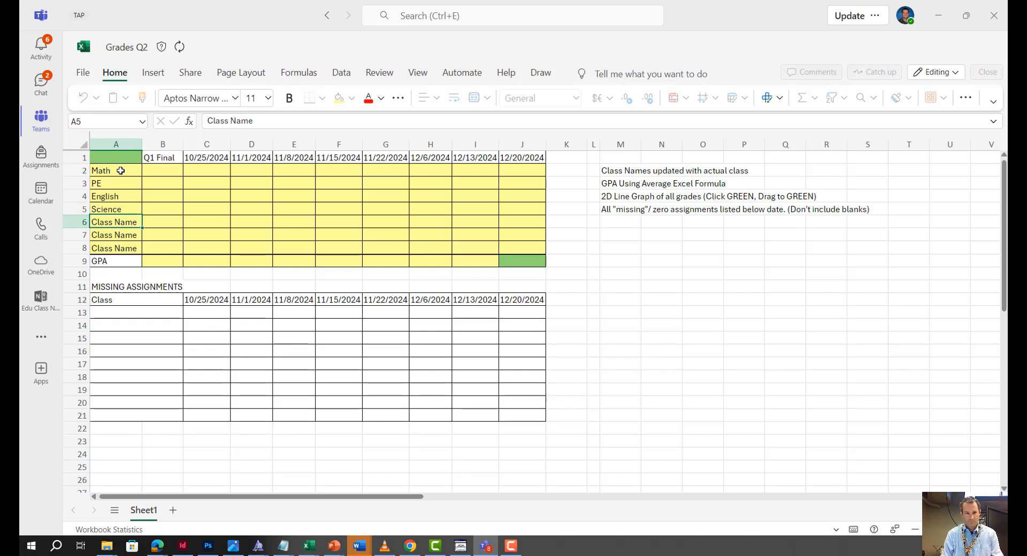
text(History)
key(Return)
text(ICT)
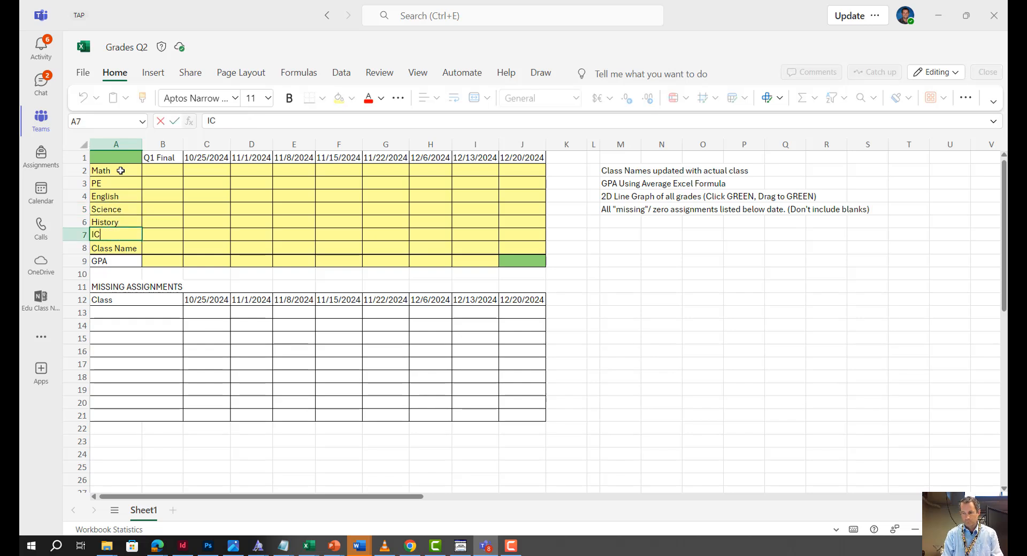
key(Return)
text(Et)
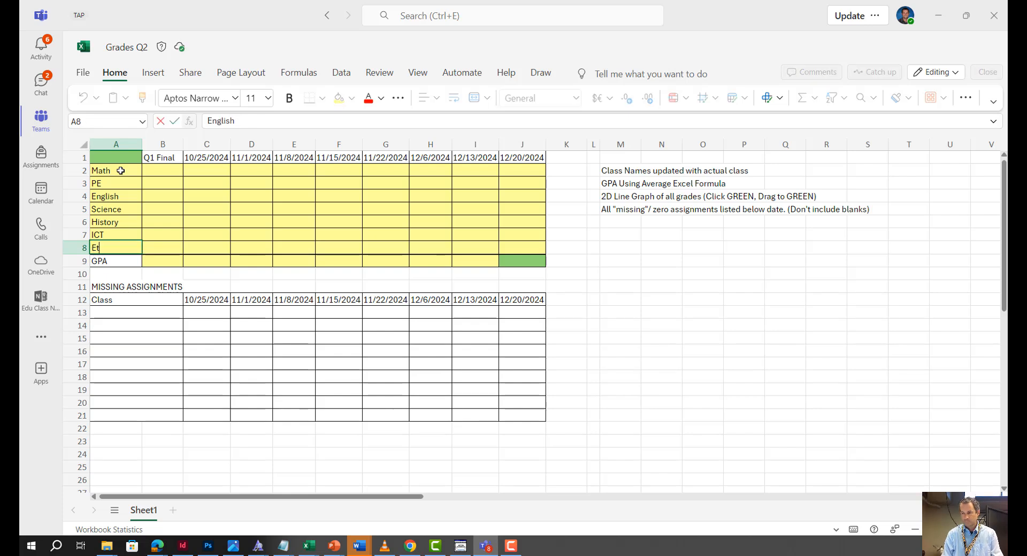
text(hnic Studies)
key(Return)
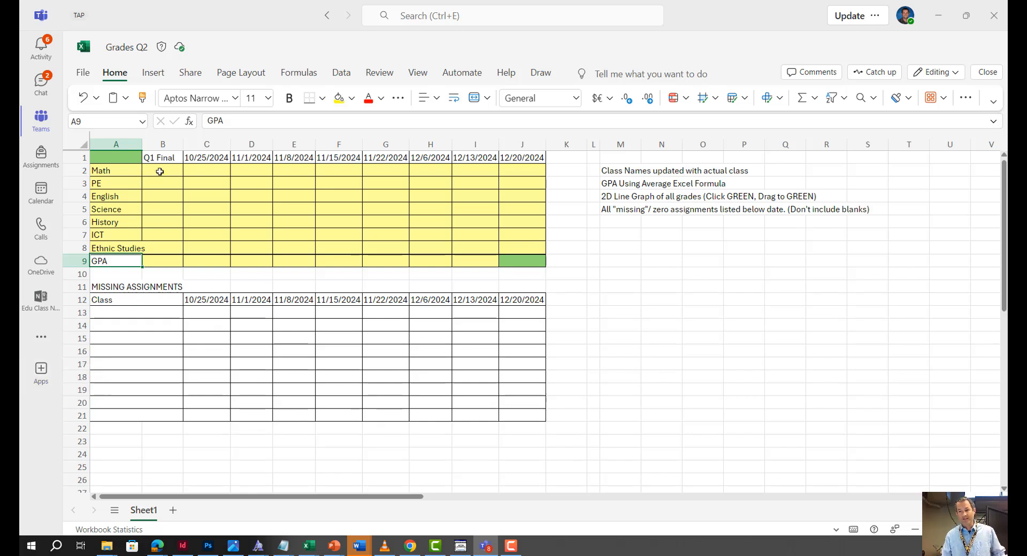
Step: Enter the Q1 Final grades 4, 3, 2, 1, 0, 4 and 4 in B2:B8
drag(160, 171, 161, 248)
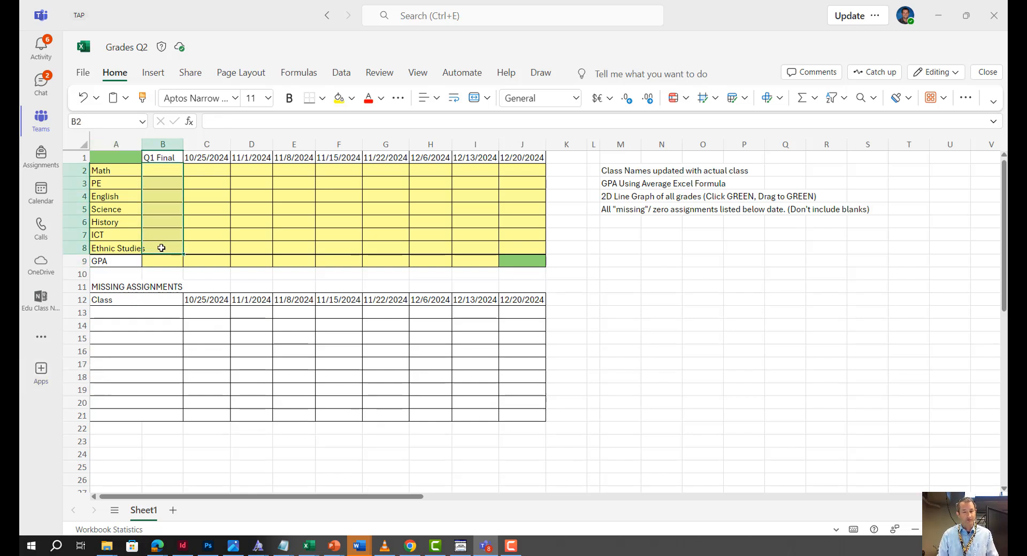
click(162, 167)
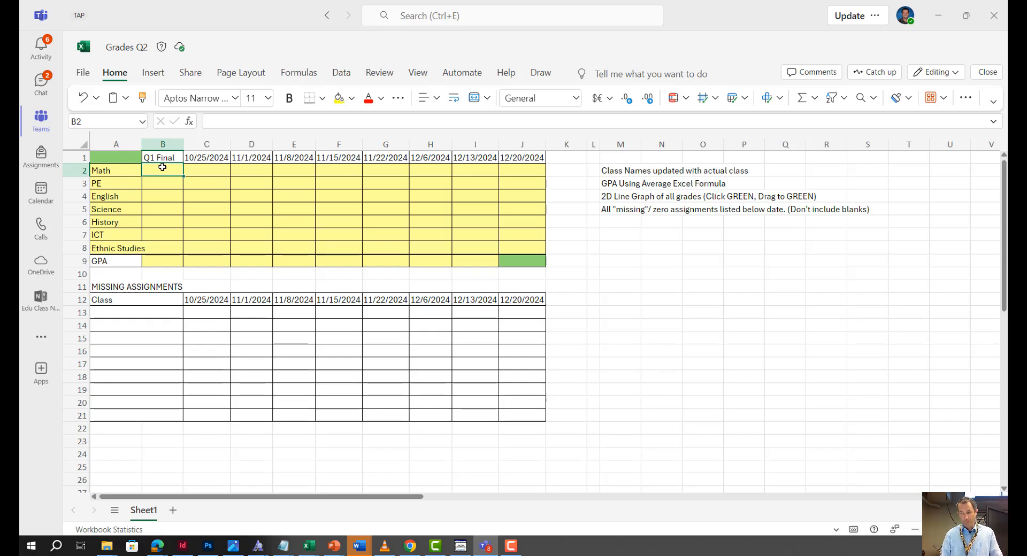
text(4)
key(Return)
text(3)
key(Return)
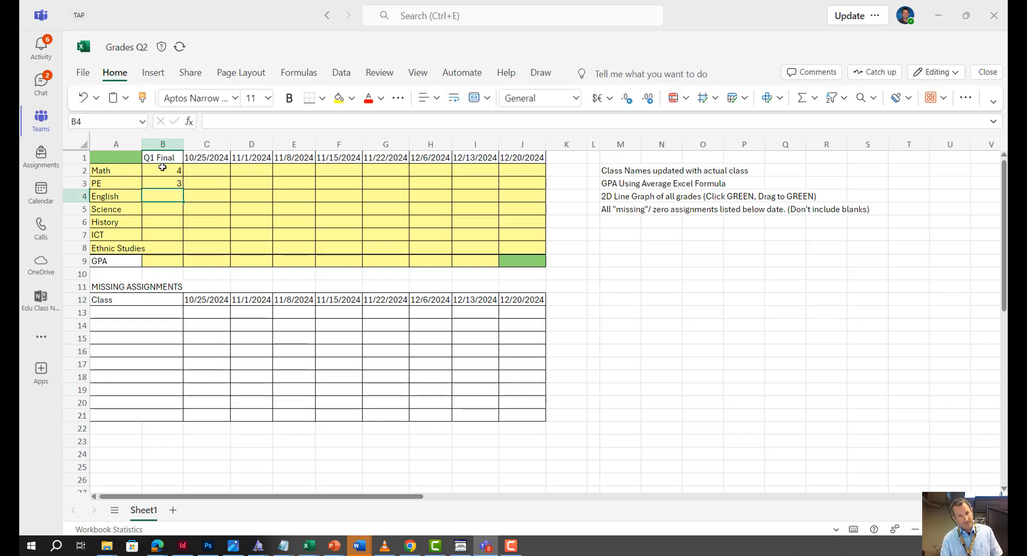
text(2)
key(Return)
text(1)
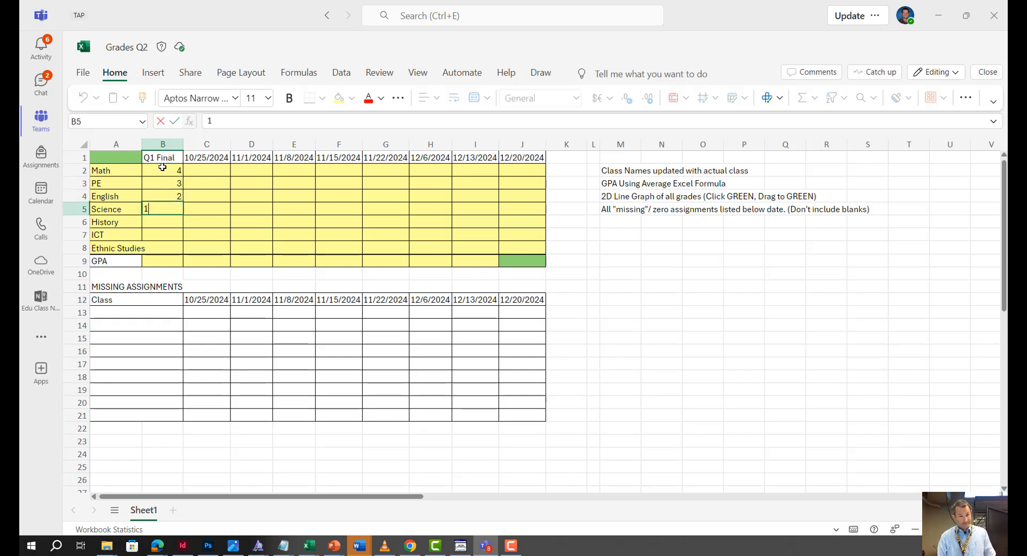
key(Return)
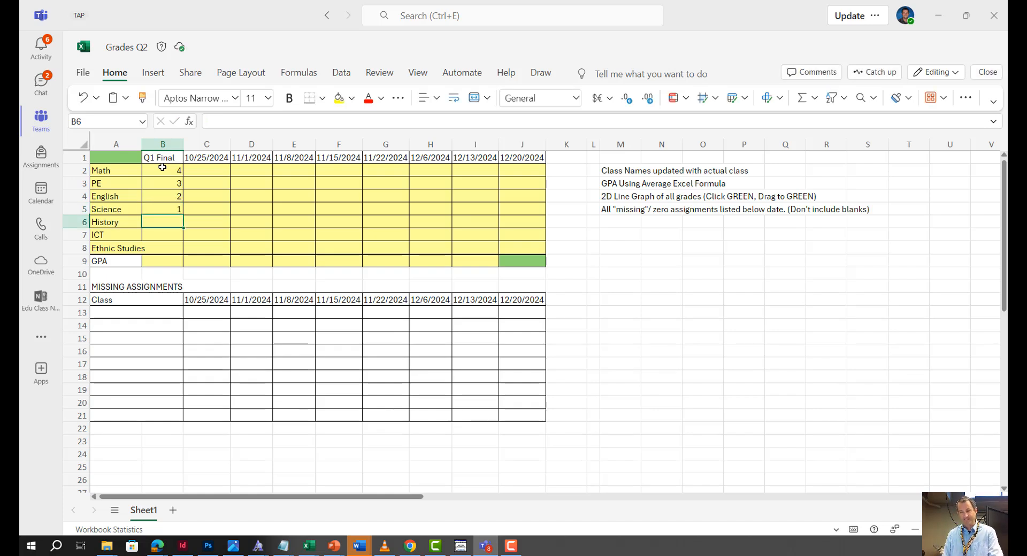
text(0)
key(Return)
text(4)
key(Return)
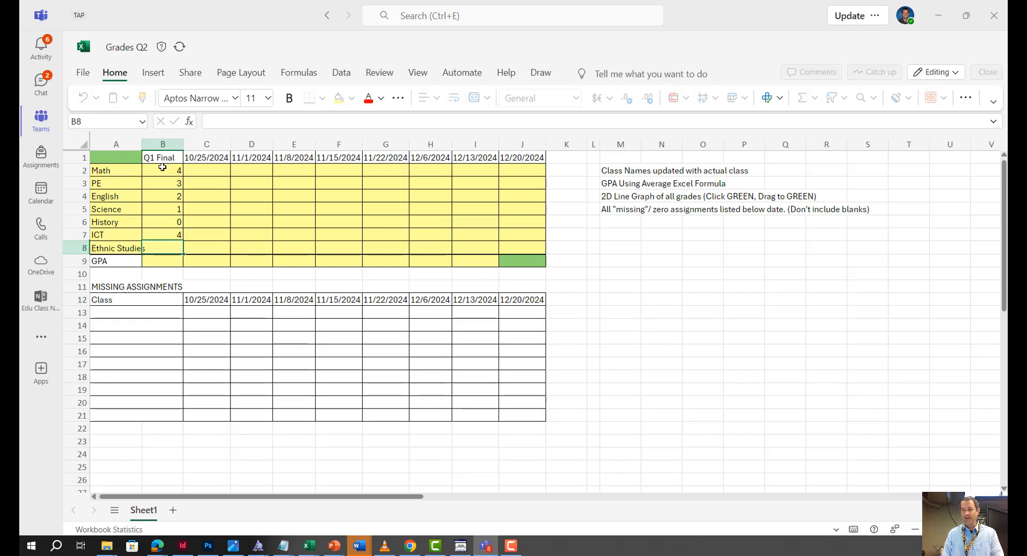
text(4)
key(Return)
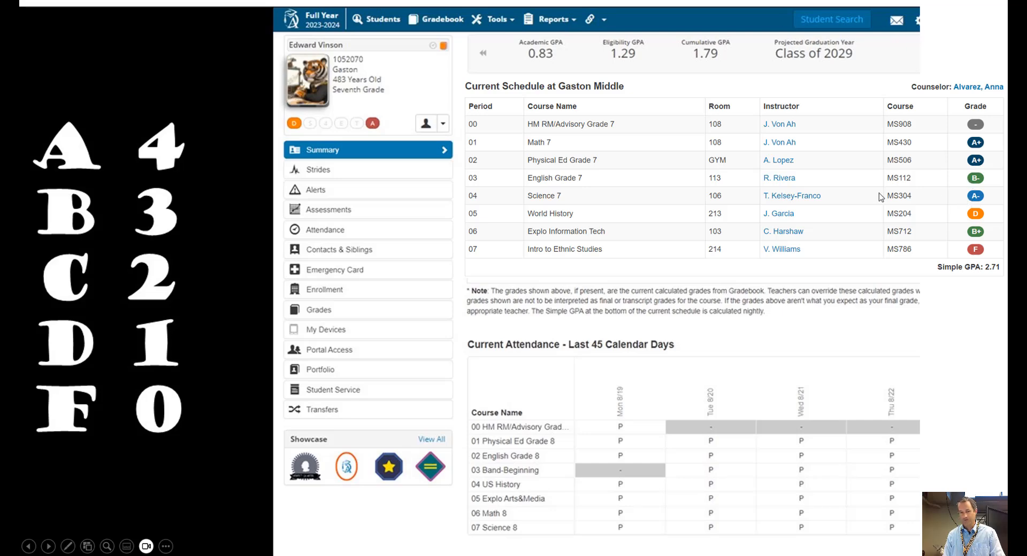
Step: Switch back to the Grades Q2 workbook and enter the 10/25/2024 grades 4, 4, 3, 4, 1, 3 and 0 in C2:C8
key(alt+Tab)
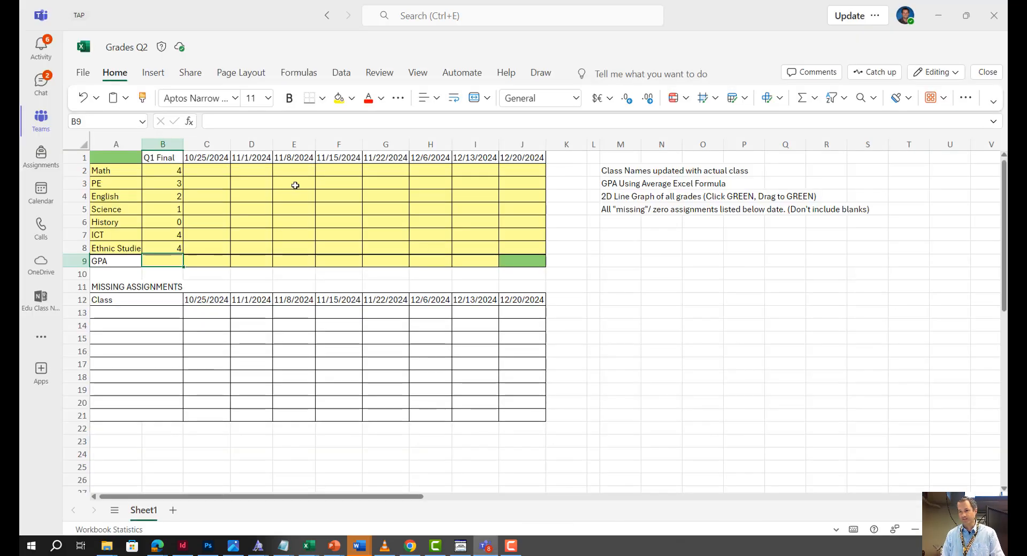
click(213, 169)
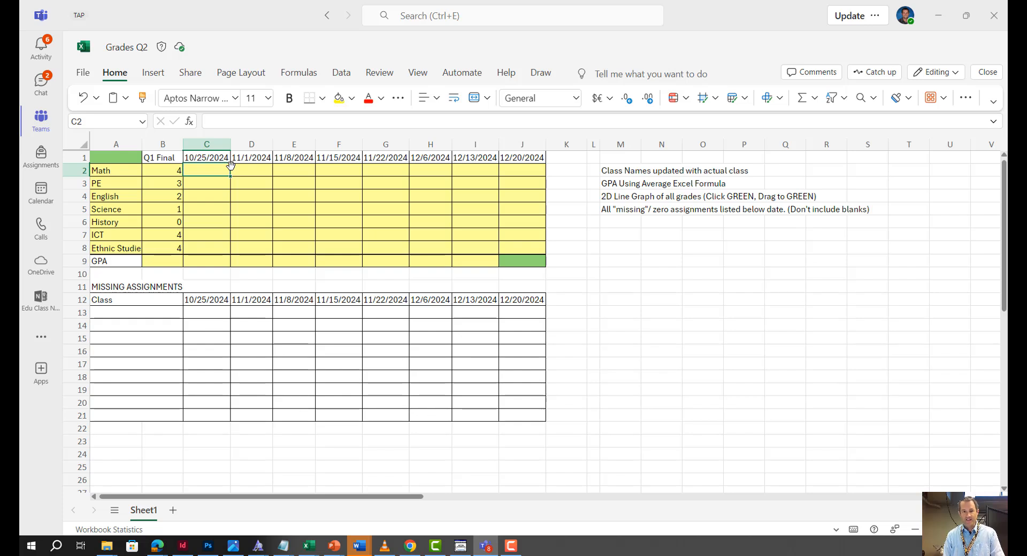
text(4)
key(Return)
text(4)
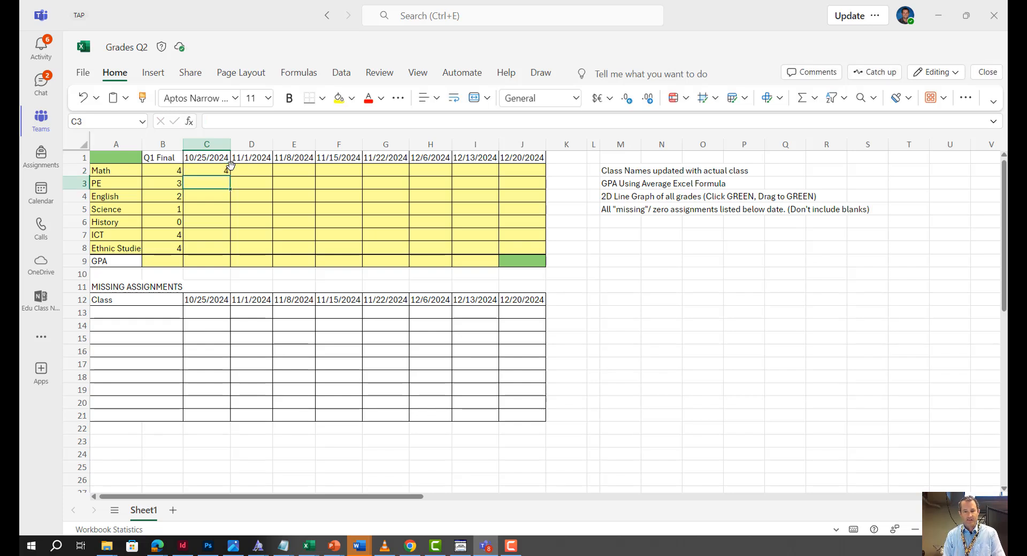
key(Return)
text(3)
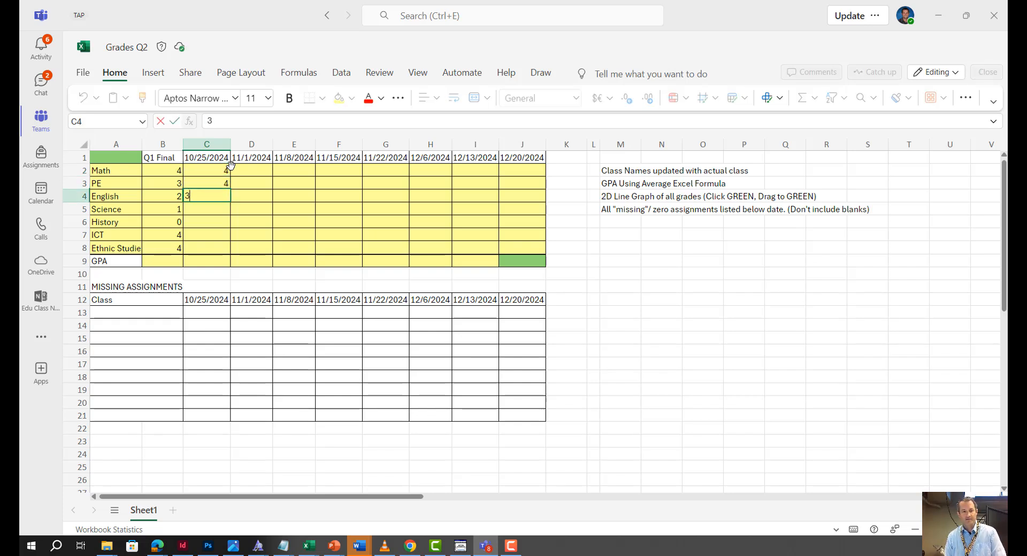
key(Return)
text(4)
key(Return)
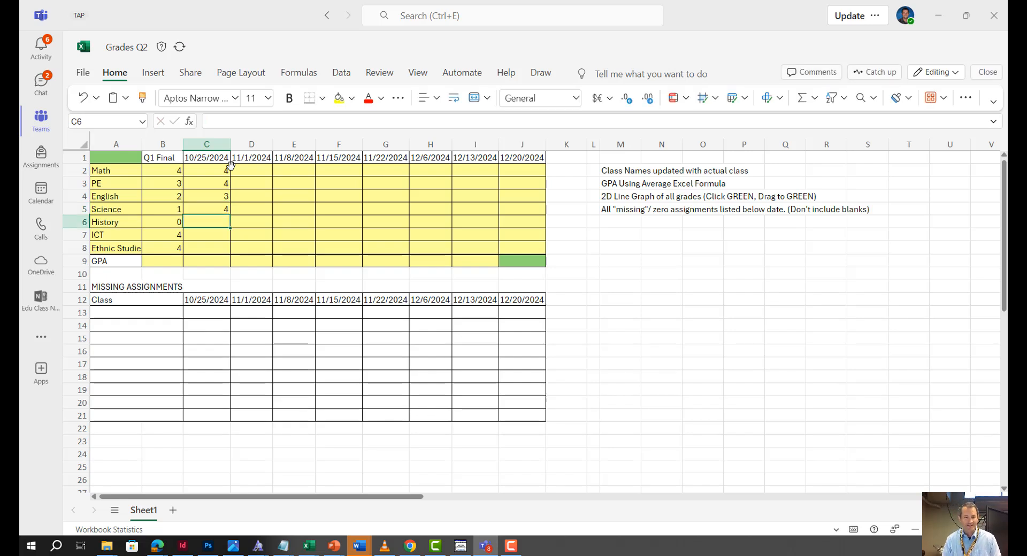
text(1)
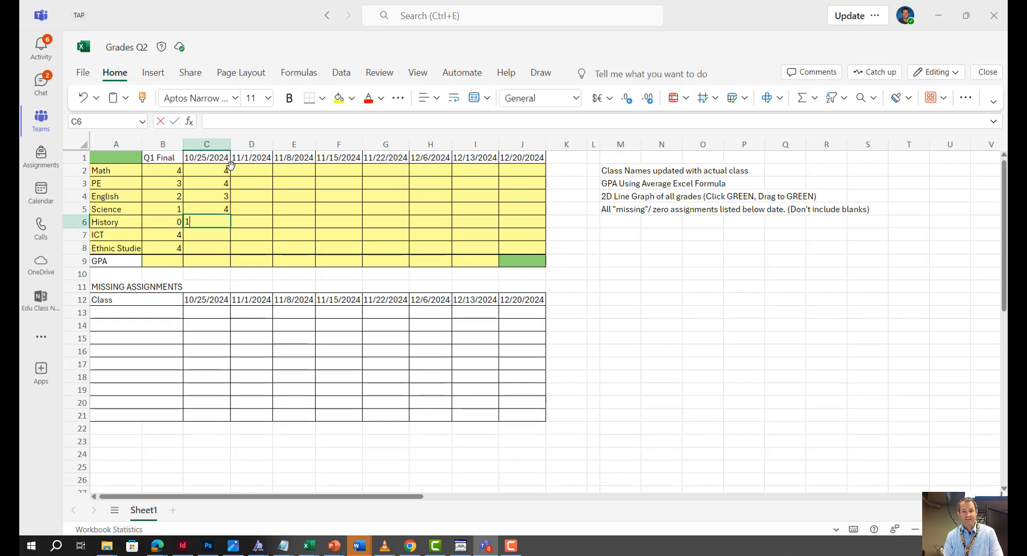
key(Return)
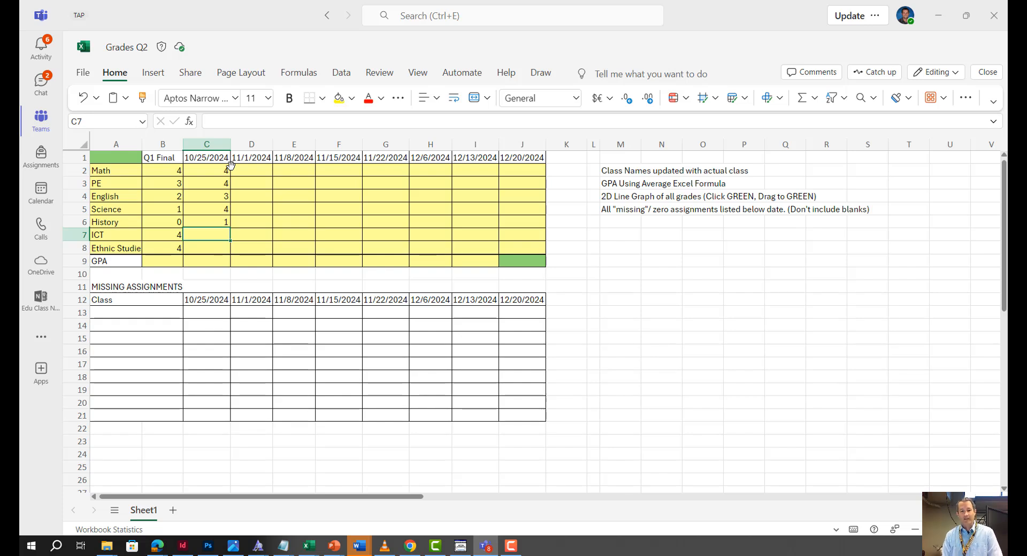
text(3)
key(Return)
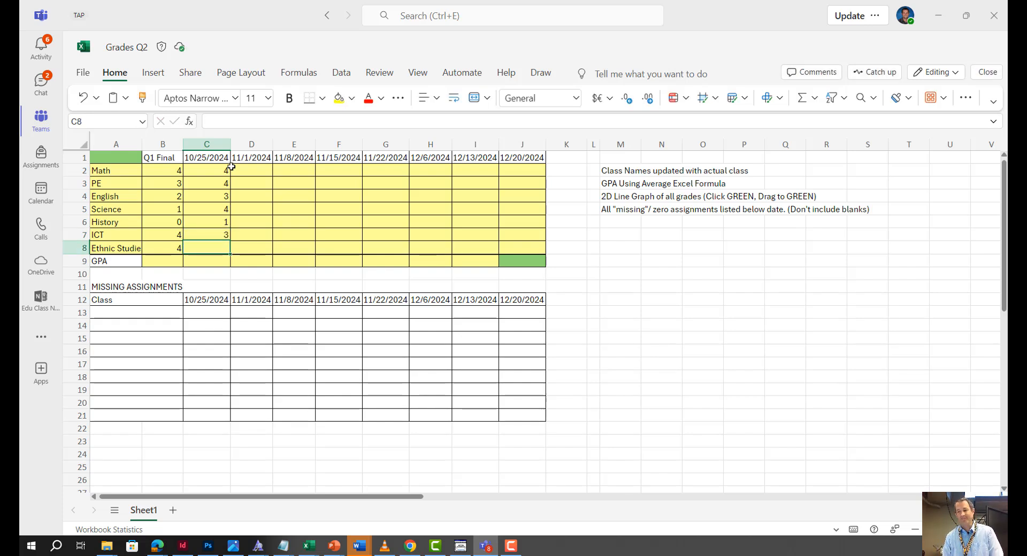
text(0)
key(Return)
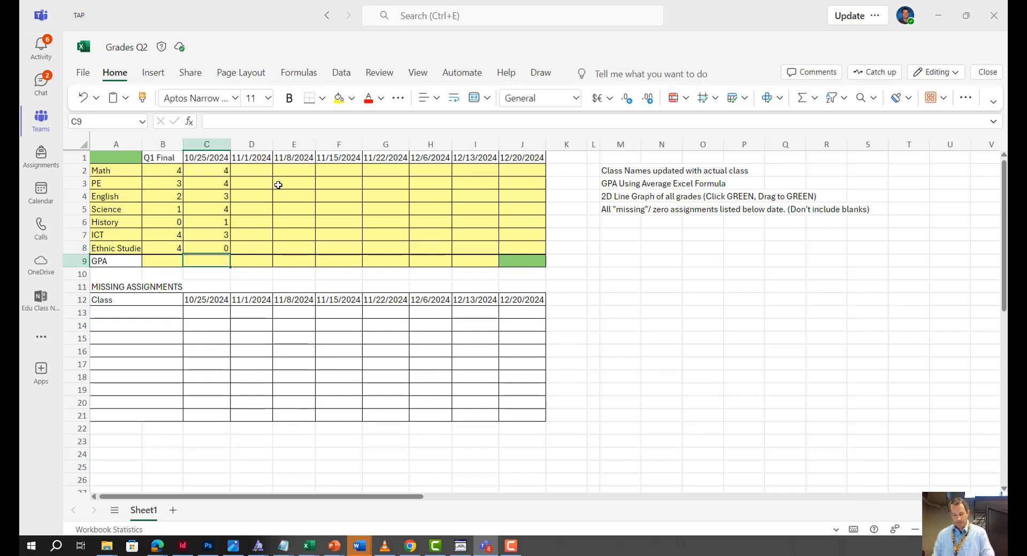
Step: Calculate the Q1 Final GPA in B9 with the formula =AVERAGE(B2:B8)
key(Left)
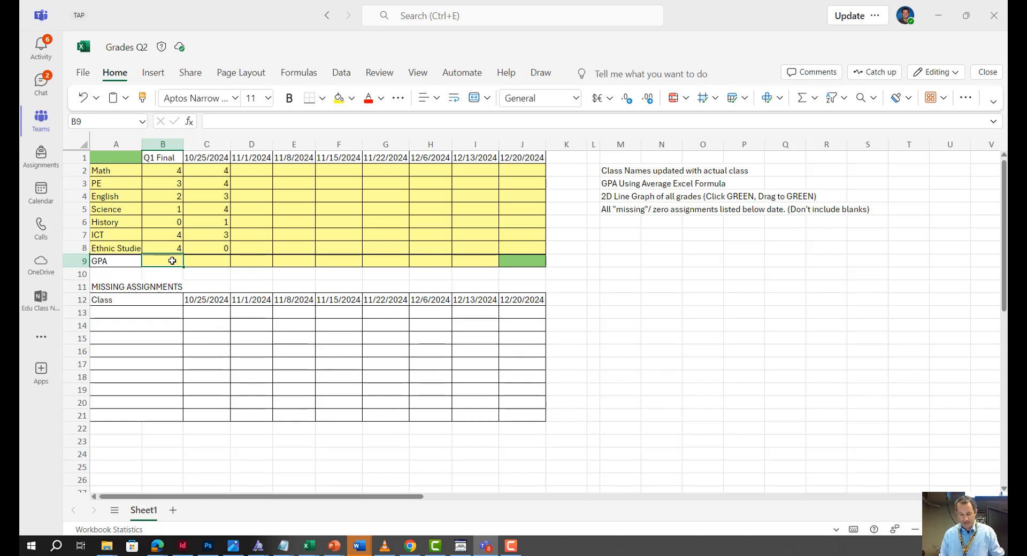
text(=)
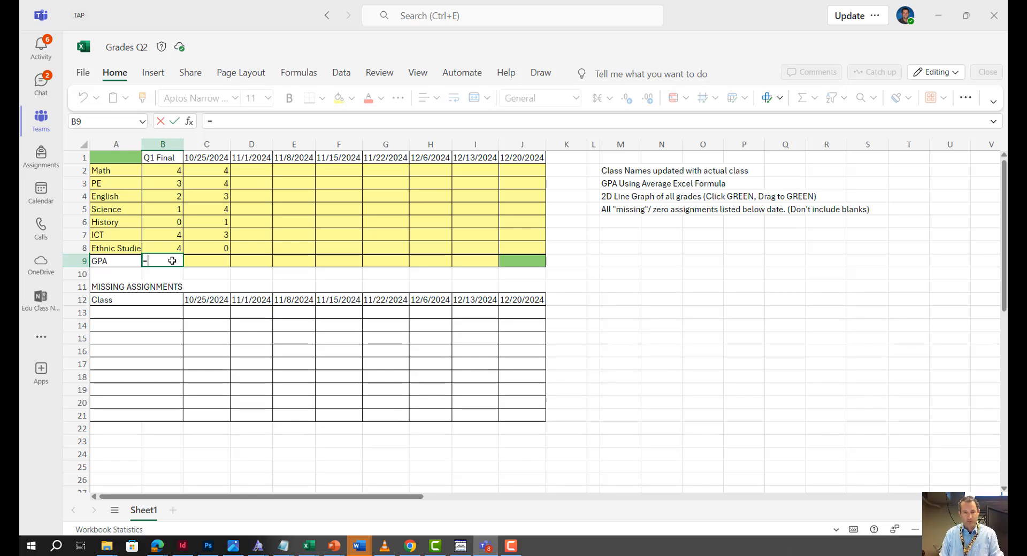
text(AVER)
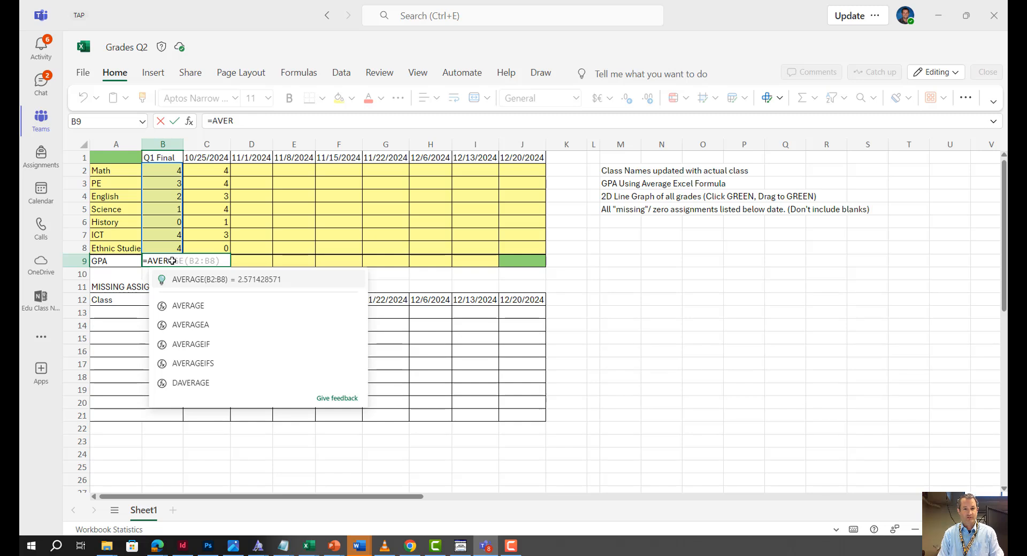
click(213, 284)
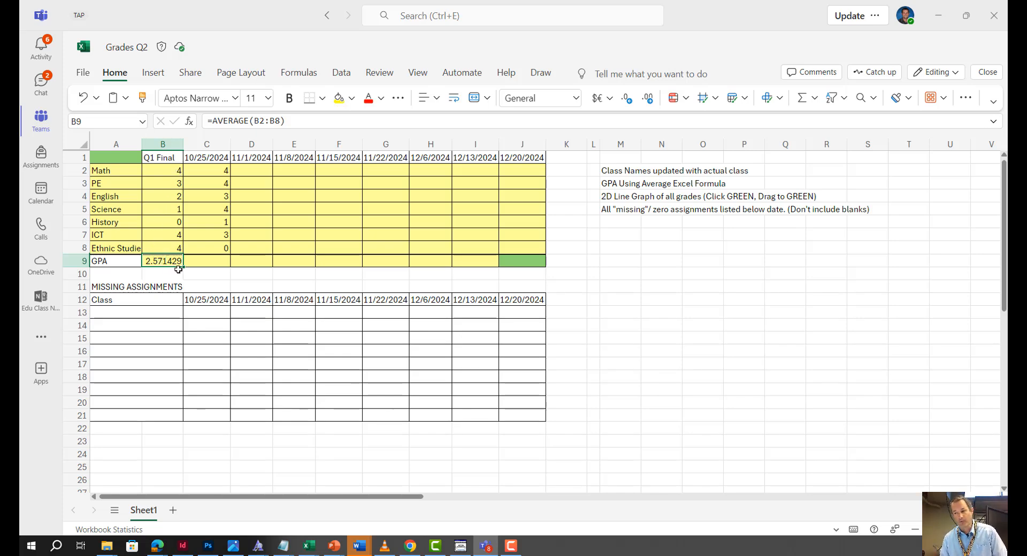
Step: Calculate the 10/25/2024 GPA in C9 with the formula =AVERAGE(C2:C8)
click(199, 260)
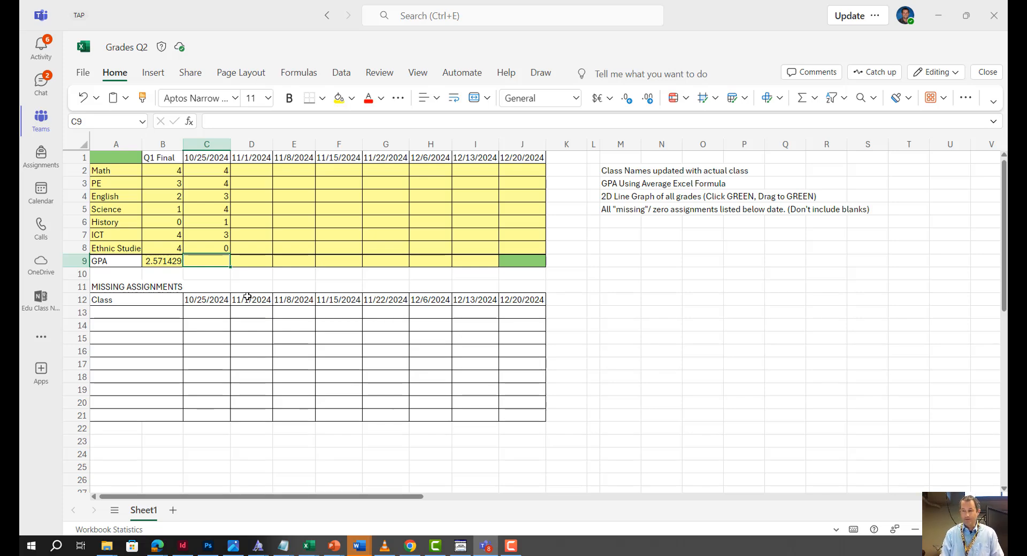
text(=)
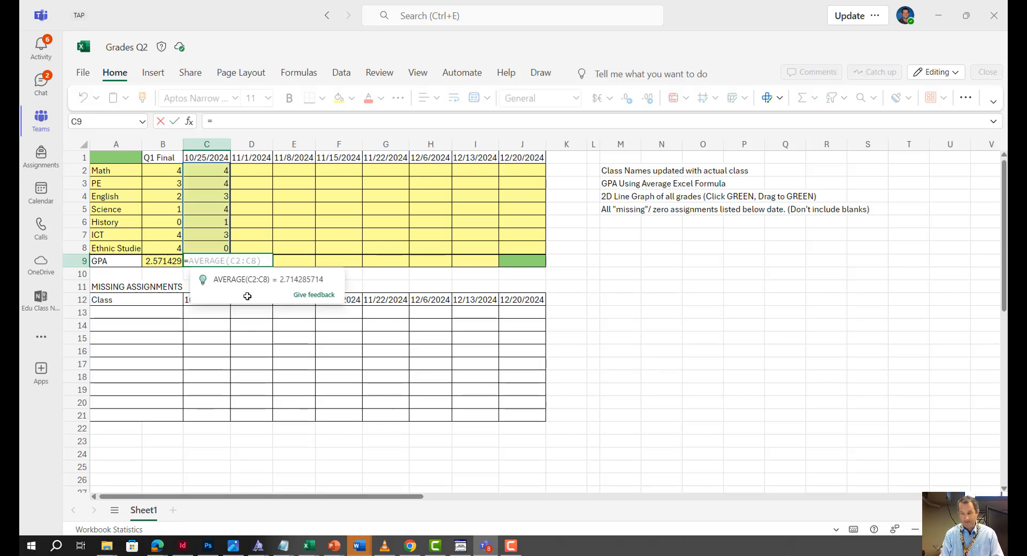
text(ave)
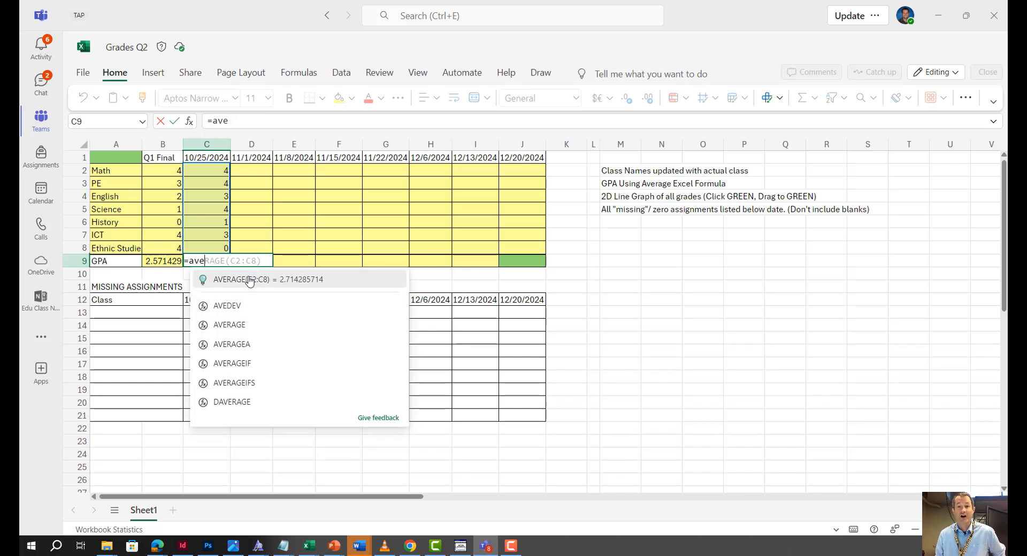
click(233, 327)
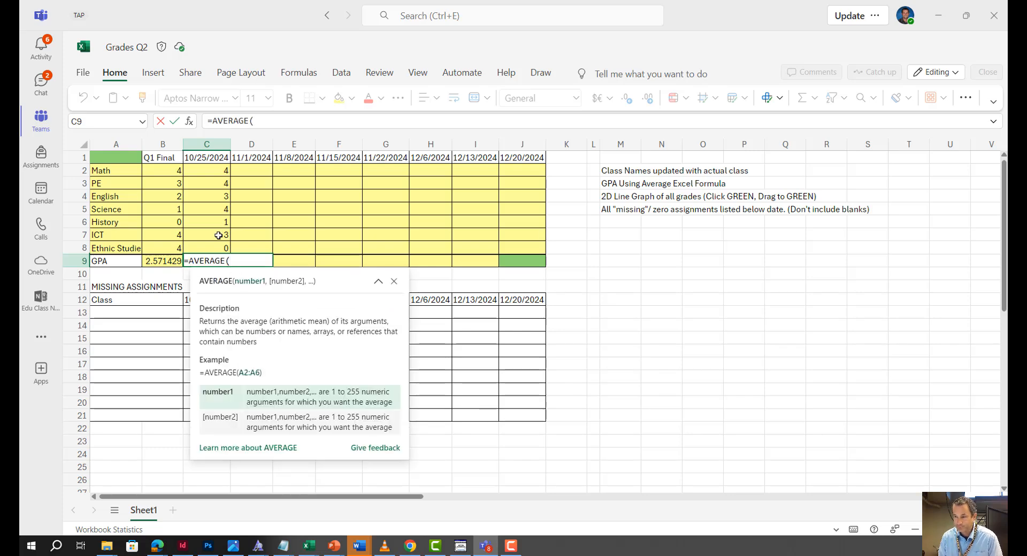
drag(213, 169, 211, 240)
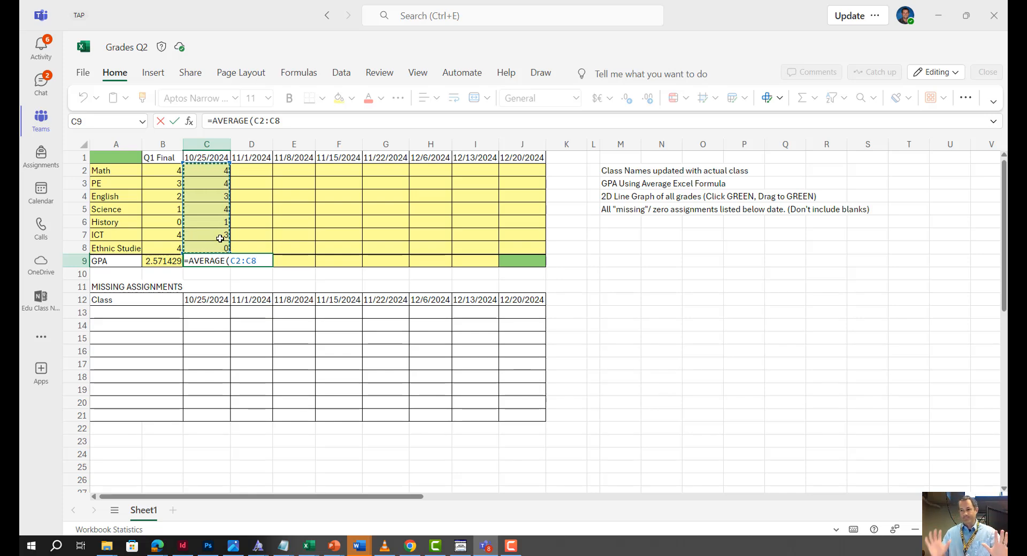
key(Return)
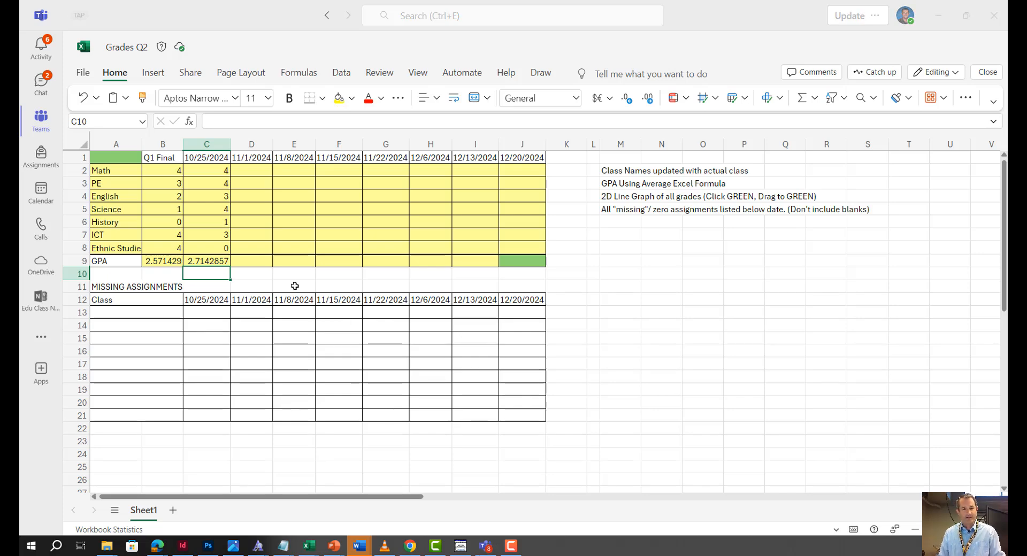
Step: Compare the calculated 10/25/2024 GPA with the Simple GPA on the student's schedule slide, and return to the Grades Q2 workbook
key(alt+Tab)
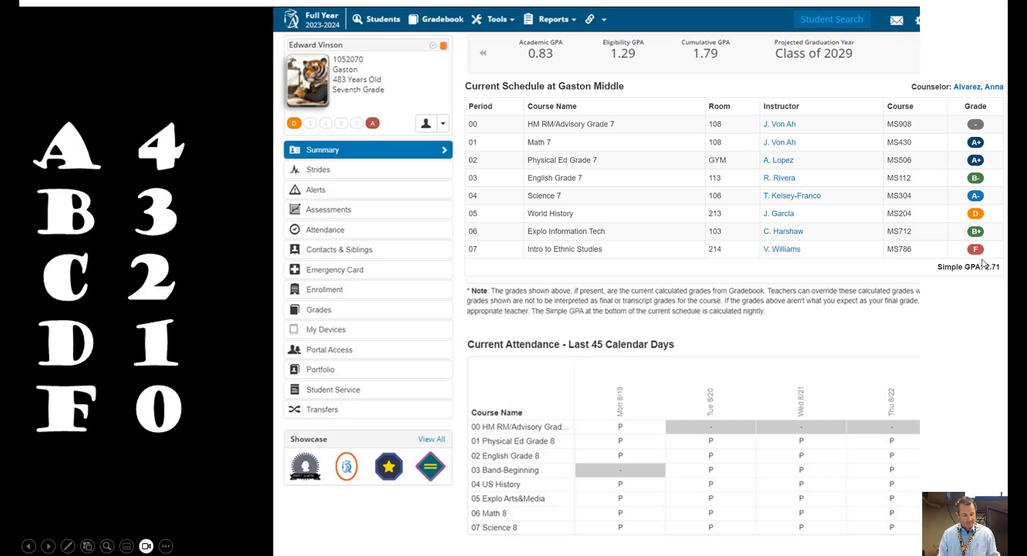
key(alt+Tab)
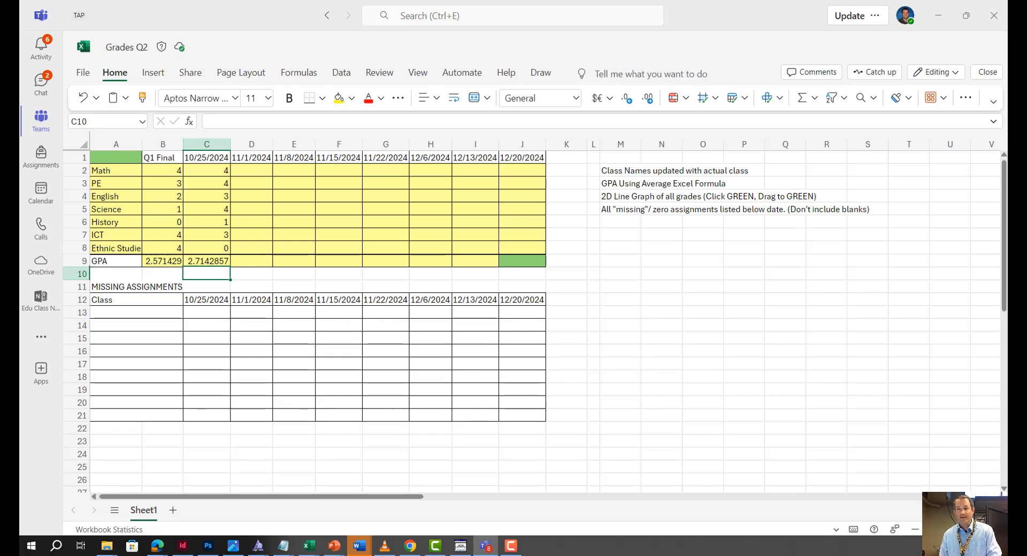
key(alt+Tab)
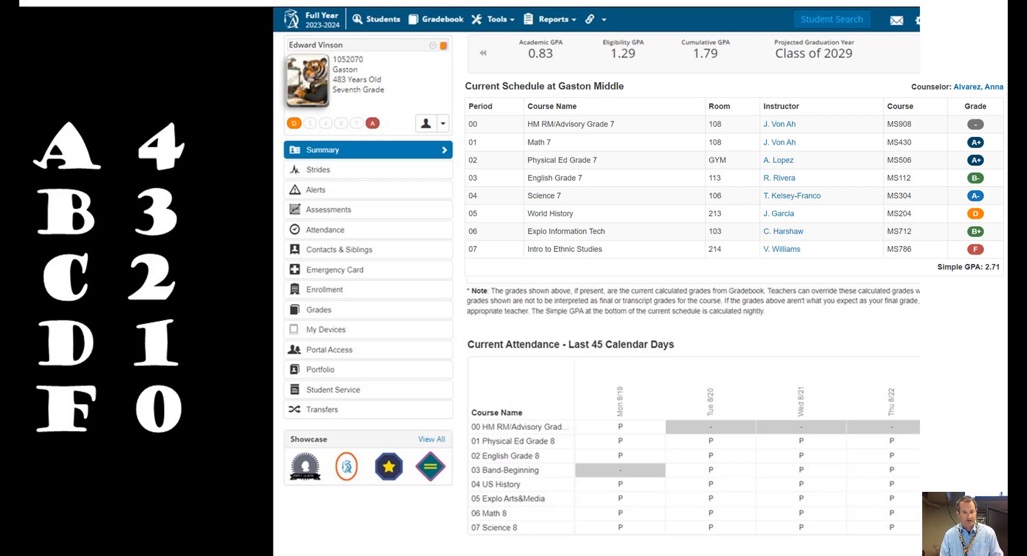
key(super+d)
key(super+d)
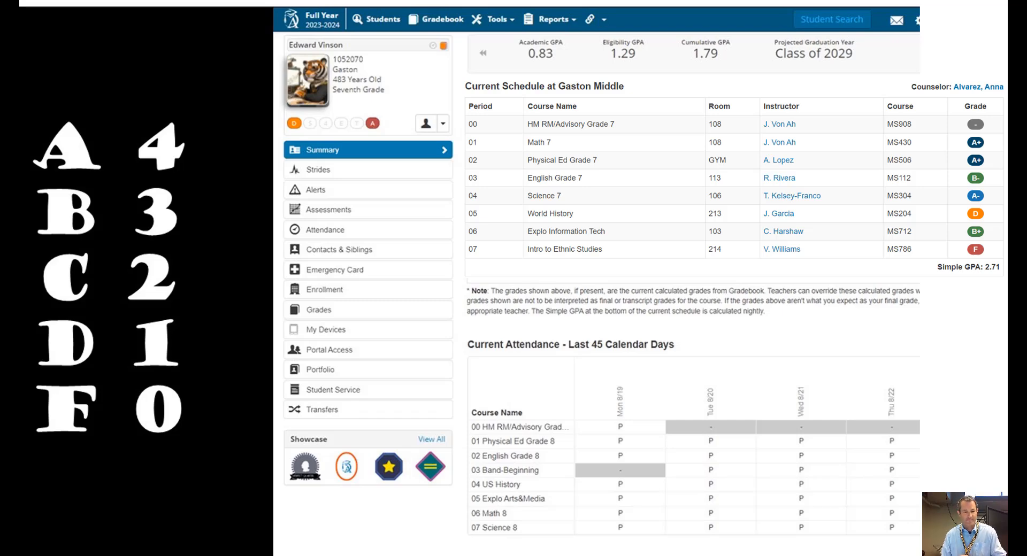
key(alt+Tab)
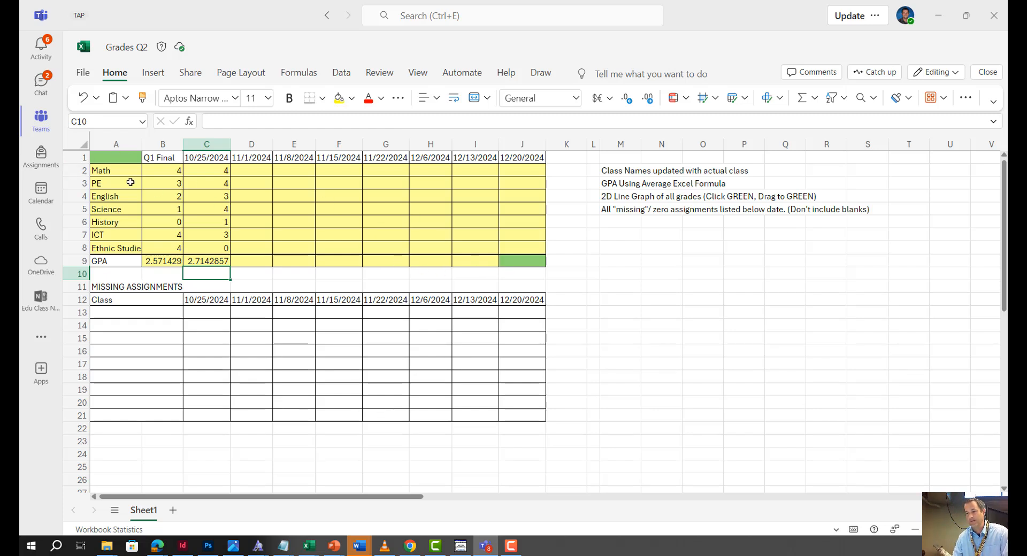
Step: Insert a 2D line chart of the grades range A1:J9 and place it below the instructions in column M
drag(111, 157, 519, 260)
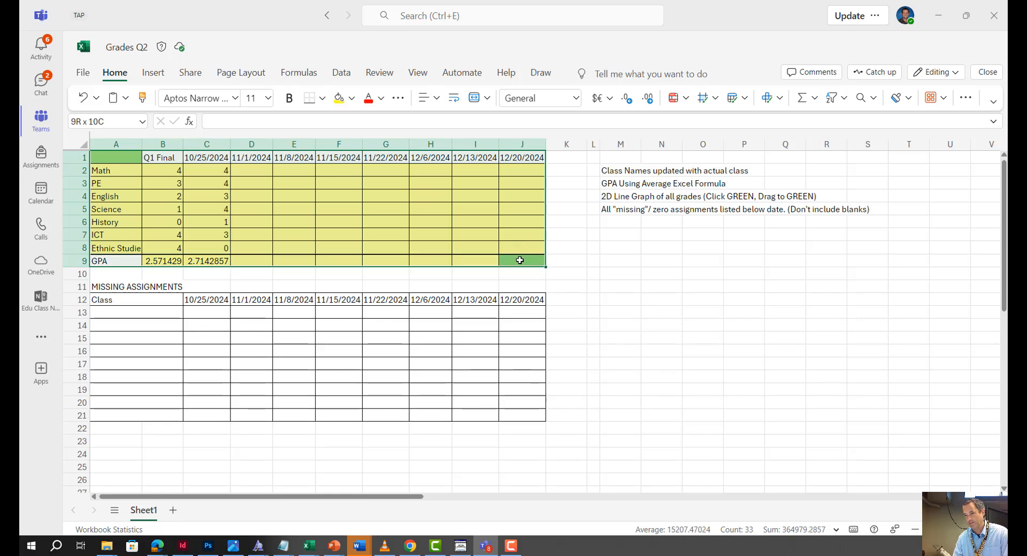
click(151, 74)
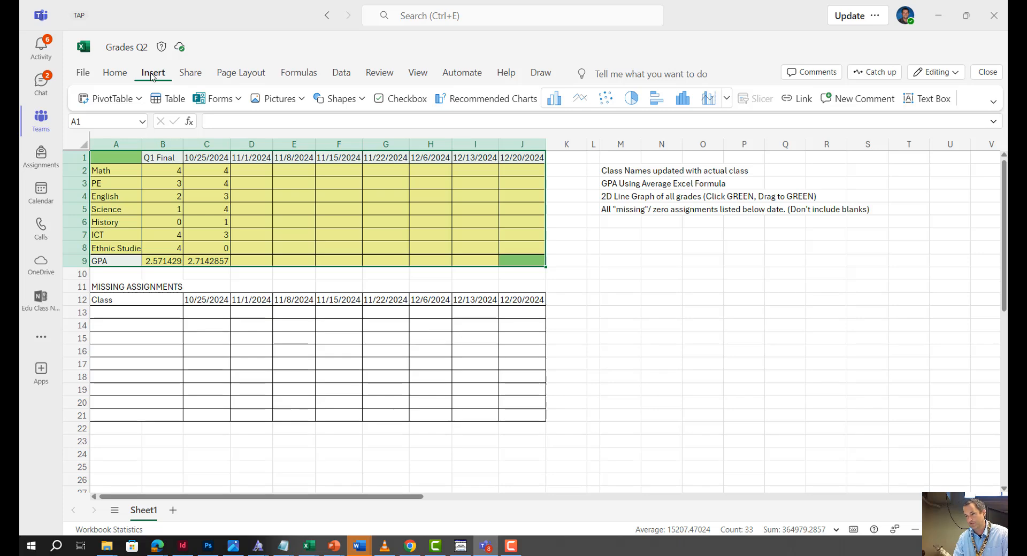
click(726, 99)
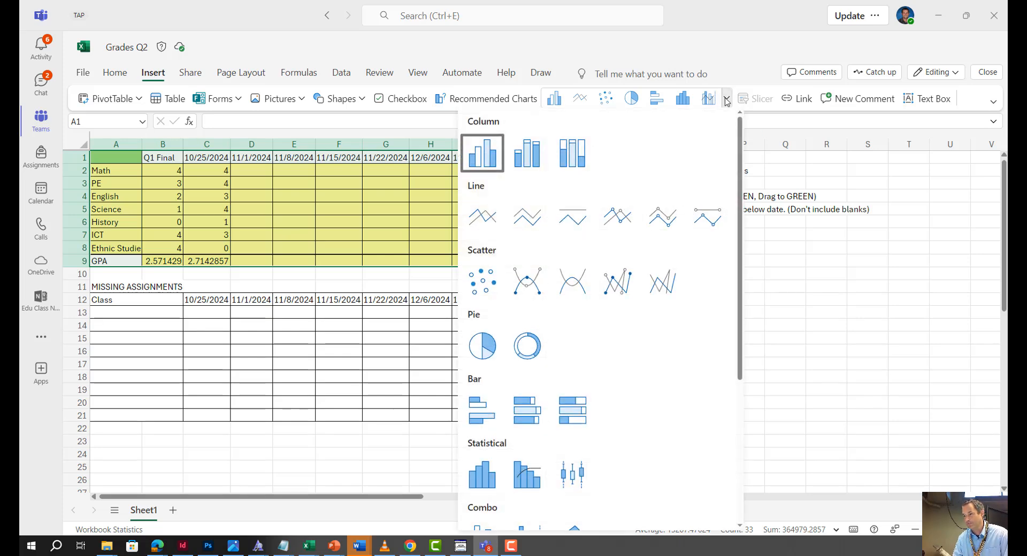
click(494, 222)
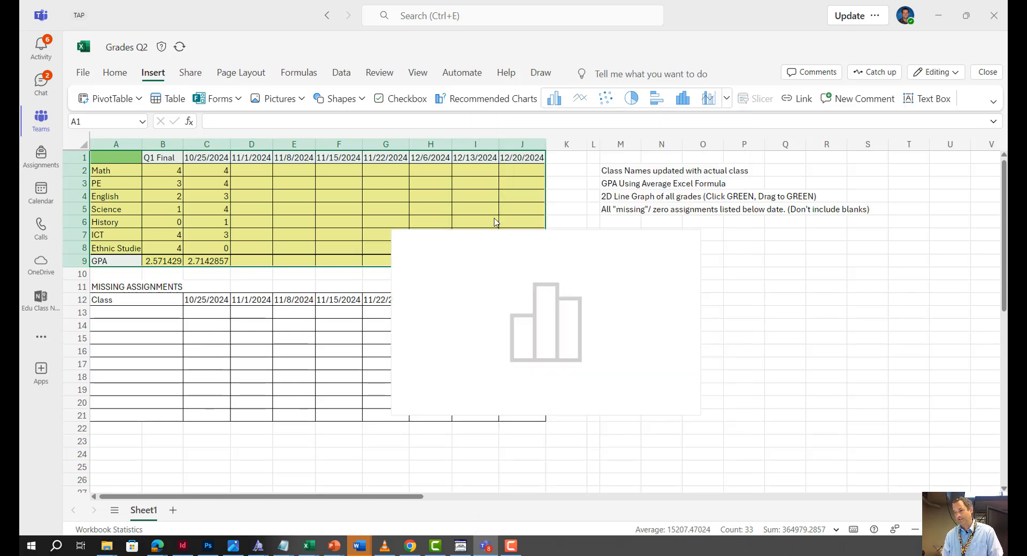
drag(428, 243, 634, 252)
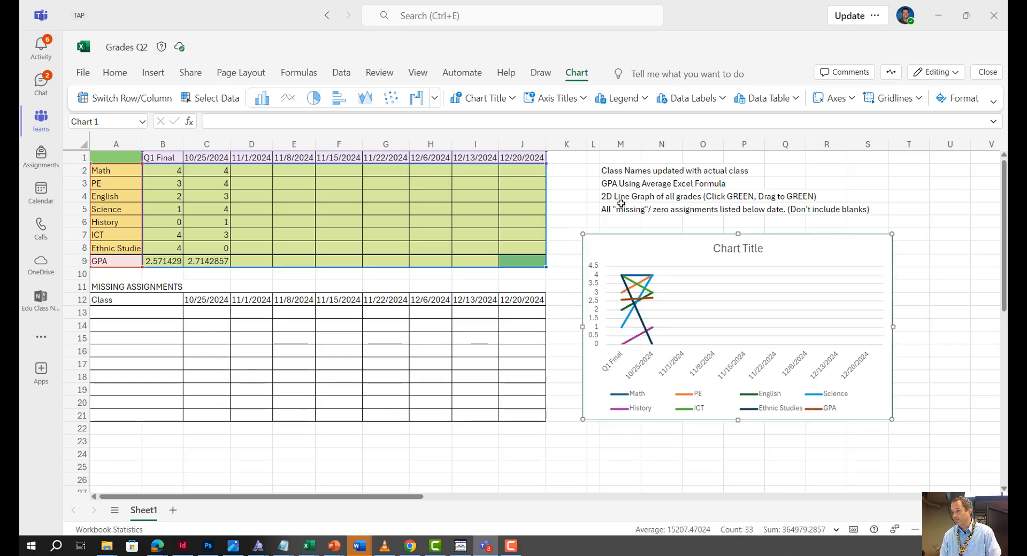
Step: Change the line chart's title to the student's first name in possessive form followed by "Grades"
click(620, 196)
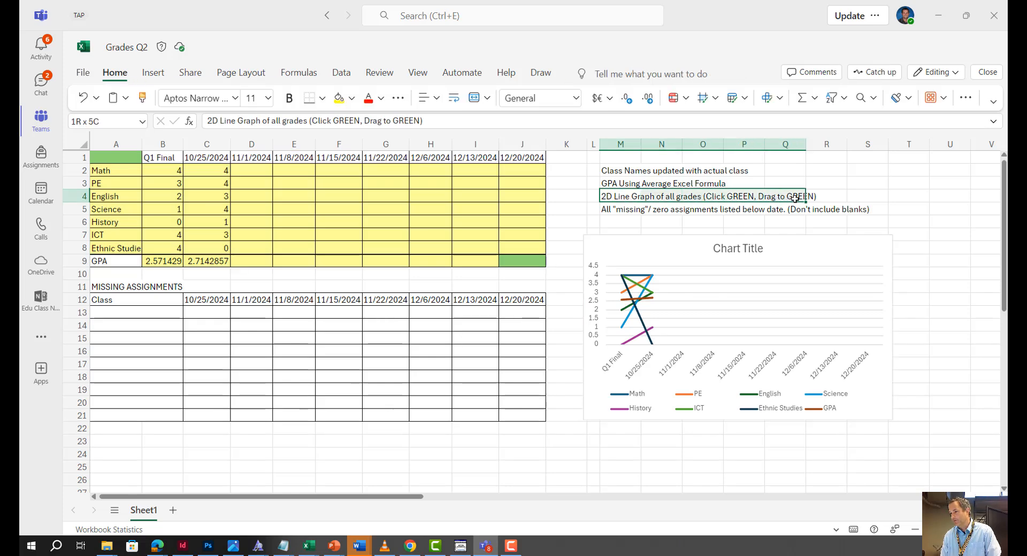
click(782, 253)
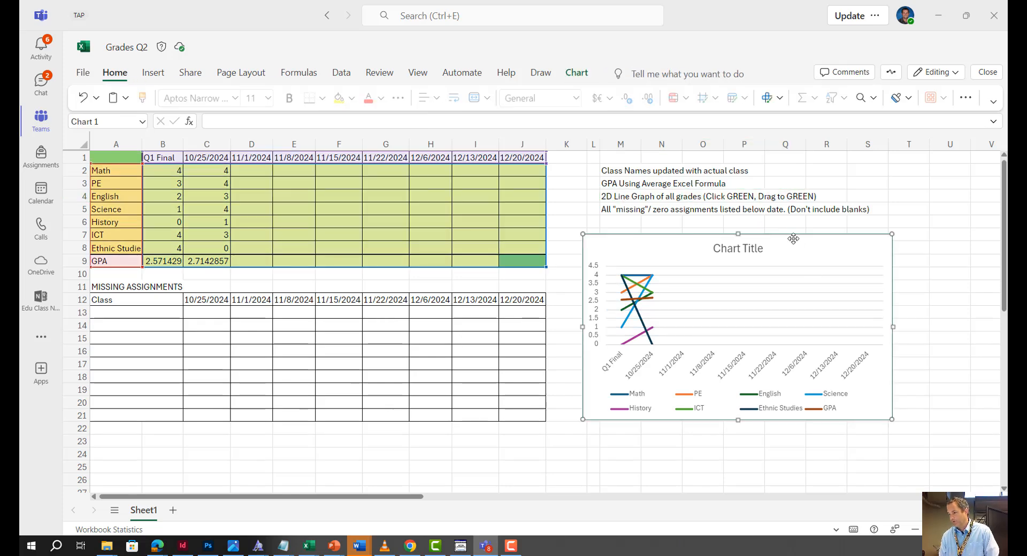
click(744, 252)
double_click(745, 254)
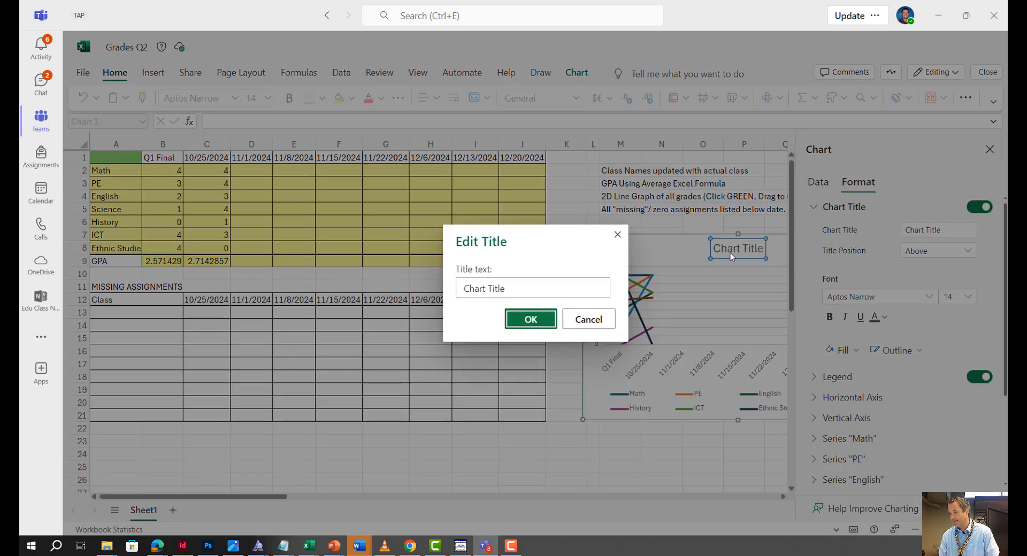
triple_click(540, 289)
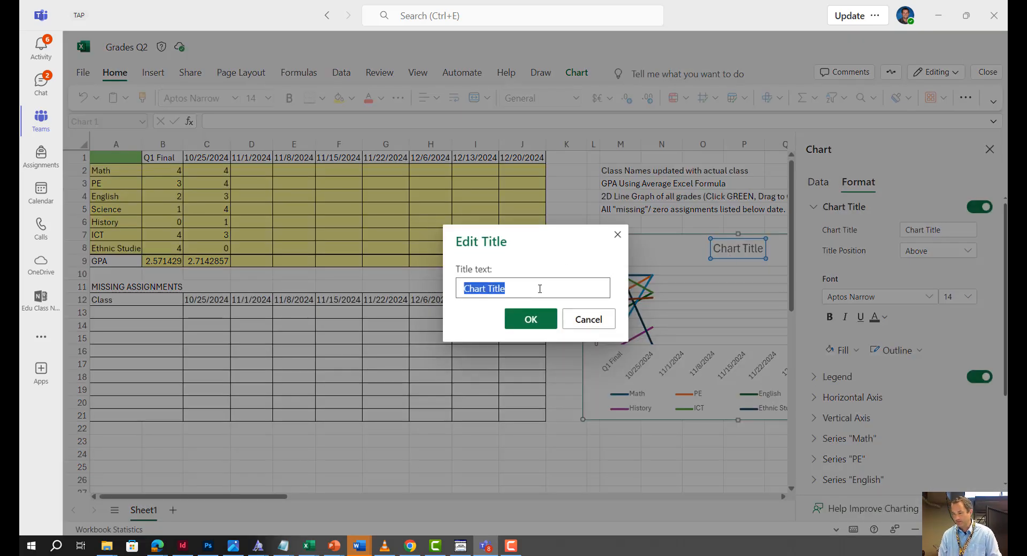
text(Ed's Grades)
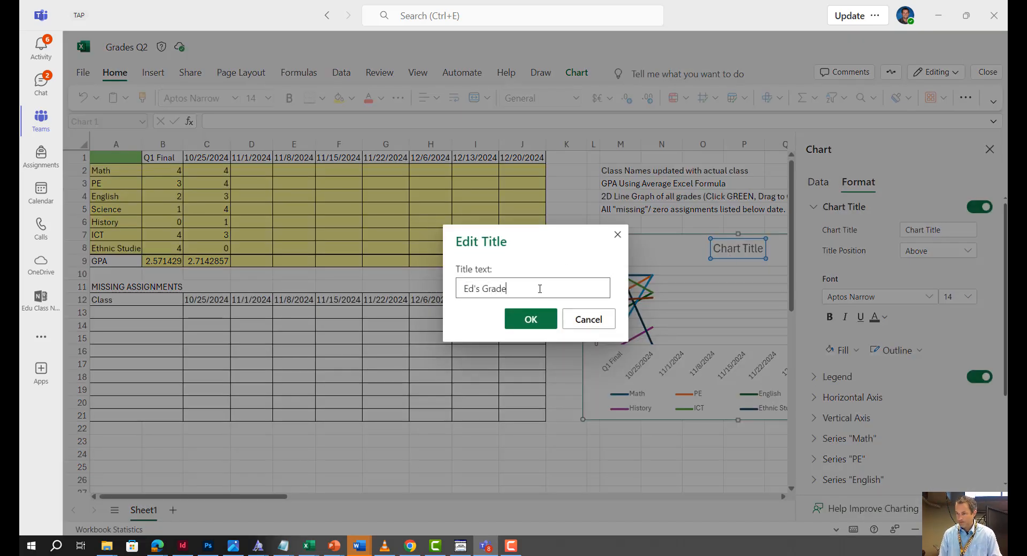
click(523, 323)
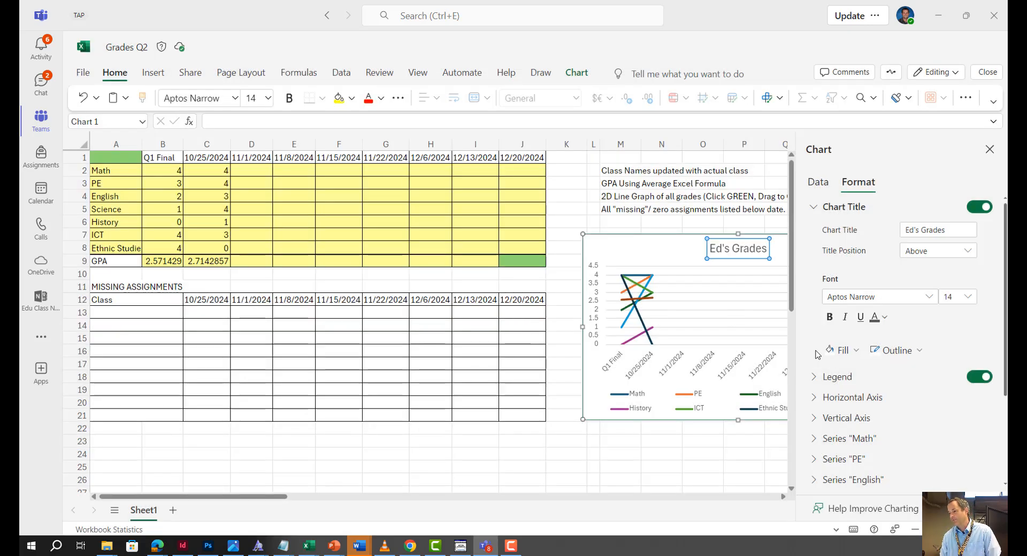
Step: Turn on the chart's horizontal axis title and set its text to Dates
scroll(851, 272, down, 2)
click(815, 295)
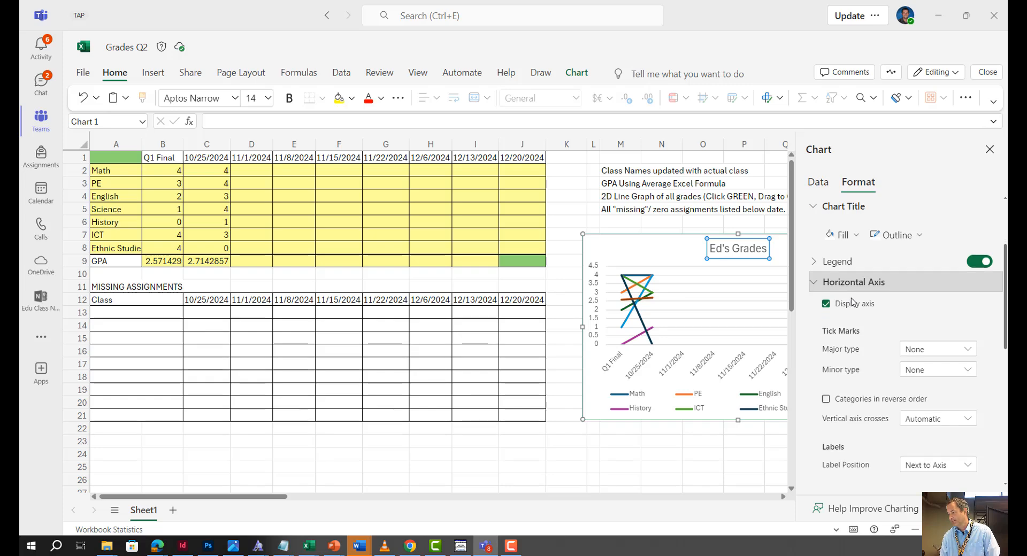
scroll(853, 302, down, 3)
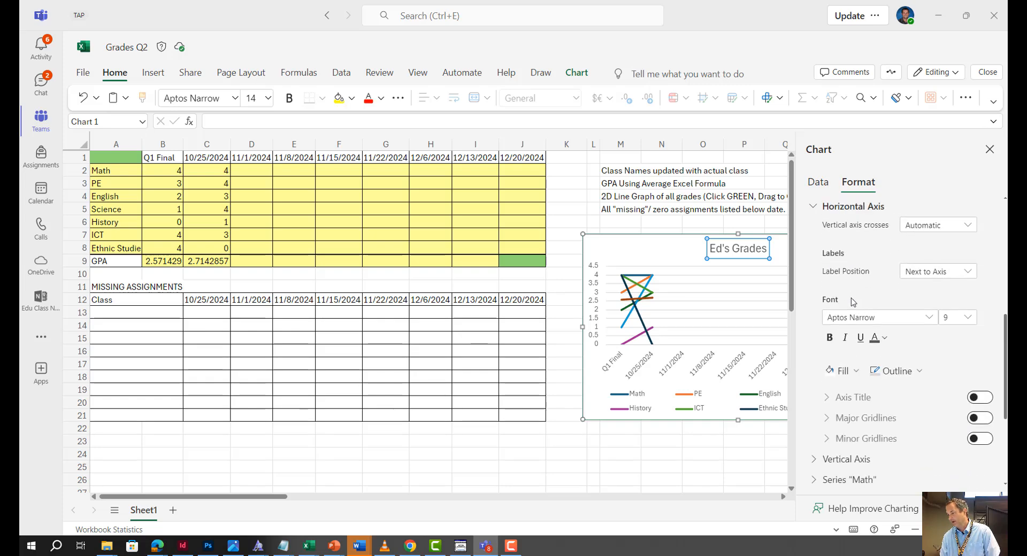
click(977, 398)
click(953, 421)
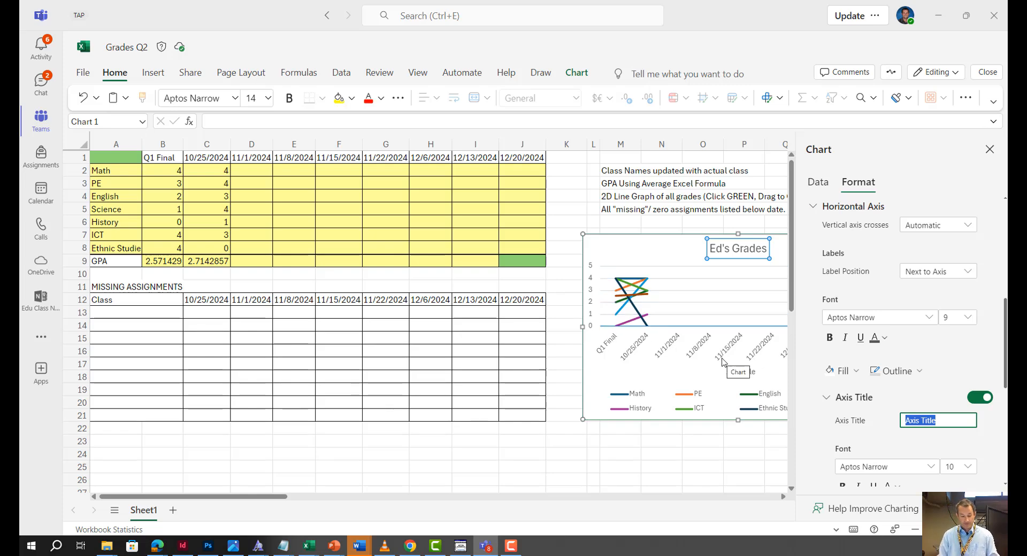
text(Dates)
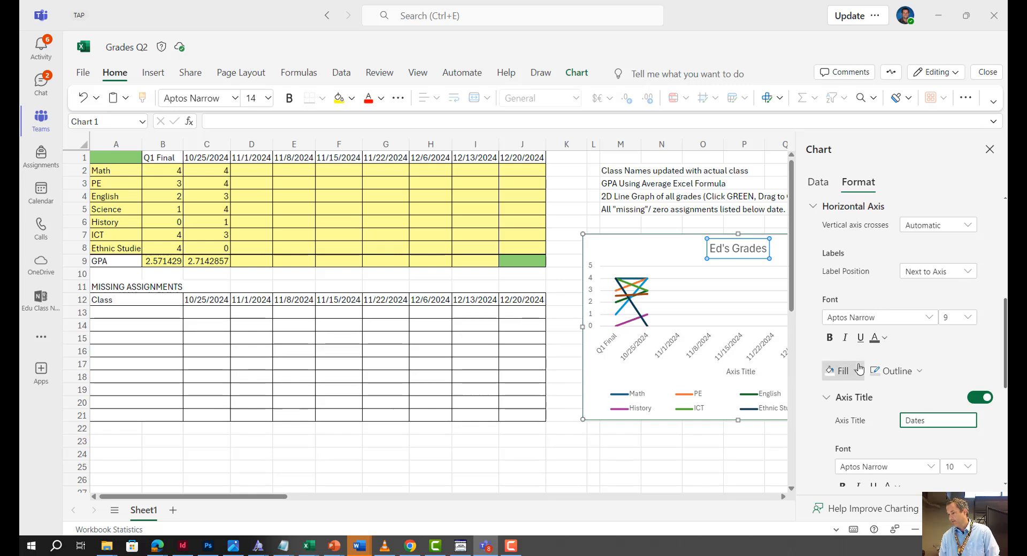
scroll(845, 369, down, 3)
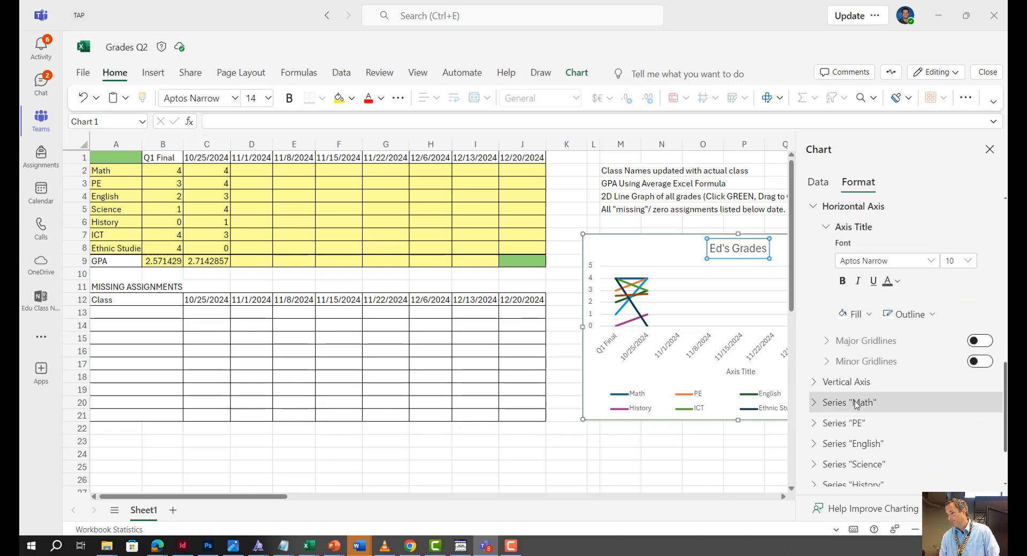
scroll(834, 406, down, 2)
scroll(873, 437, up, 4)
scroll(873, 436, up, 8)
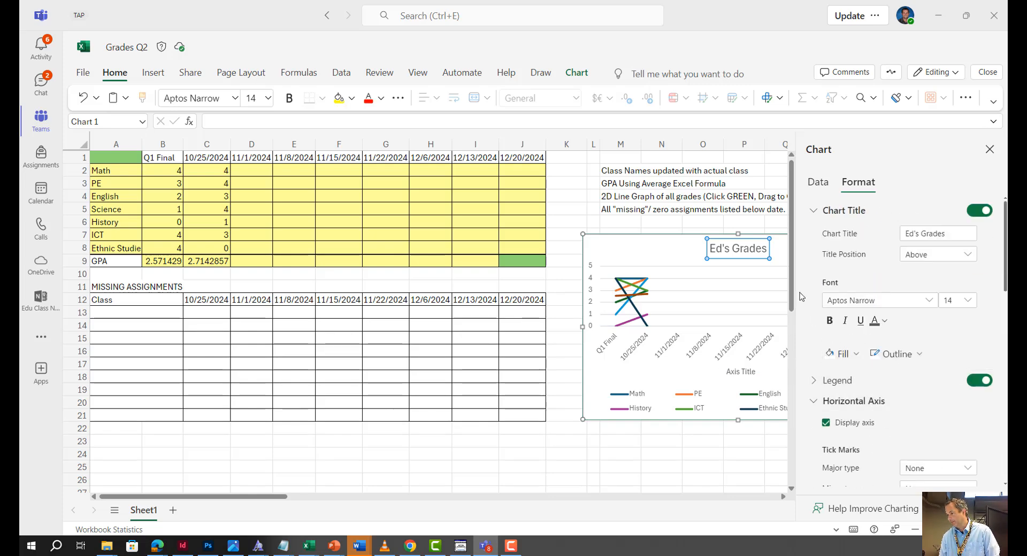
click(814, 402)
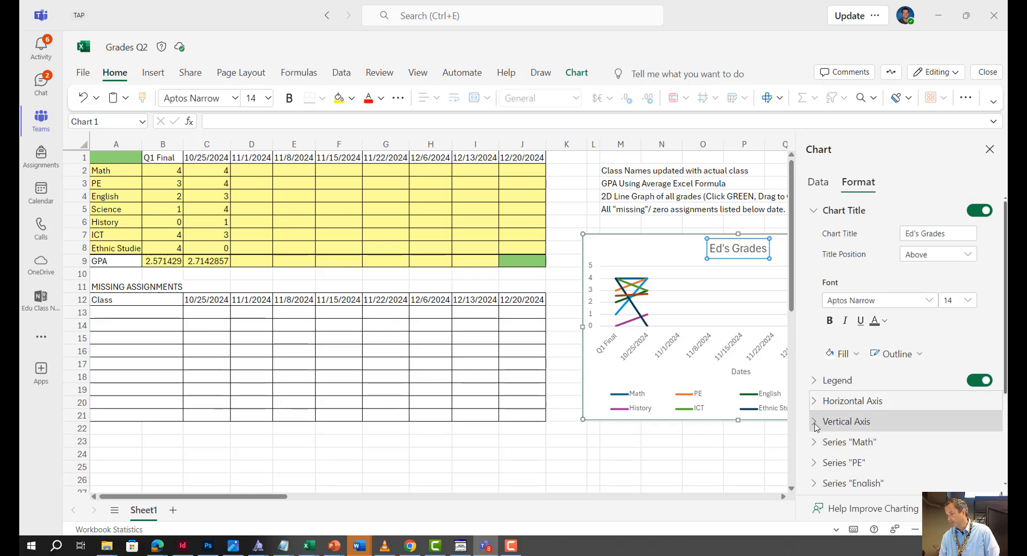
Step: Turn on the chart's vertical axis title, set its text to Grades, and close the chart formatting options
click(818, 424)
scroll(862, 350, down, 1)
scroll(863, 350, down, 6)
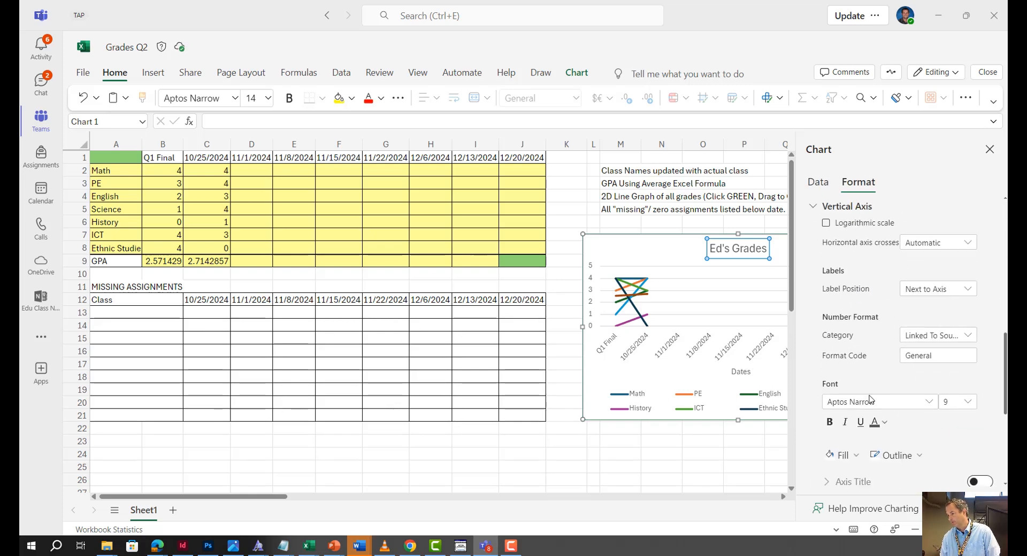
click(983, 384)
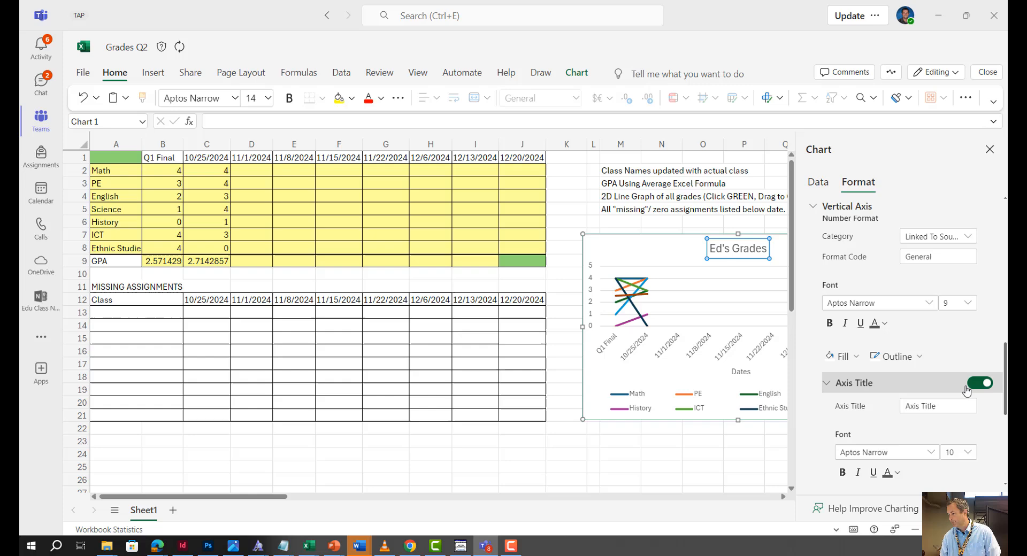
triple_click(925, 405)
text(Grades)
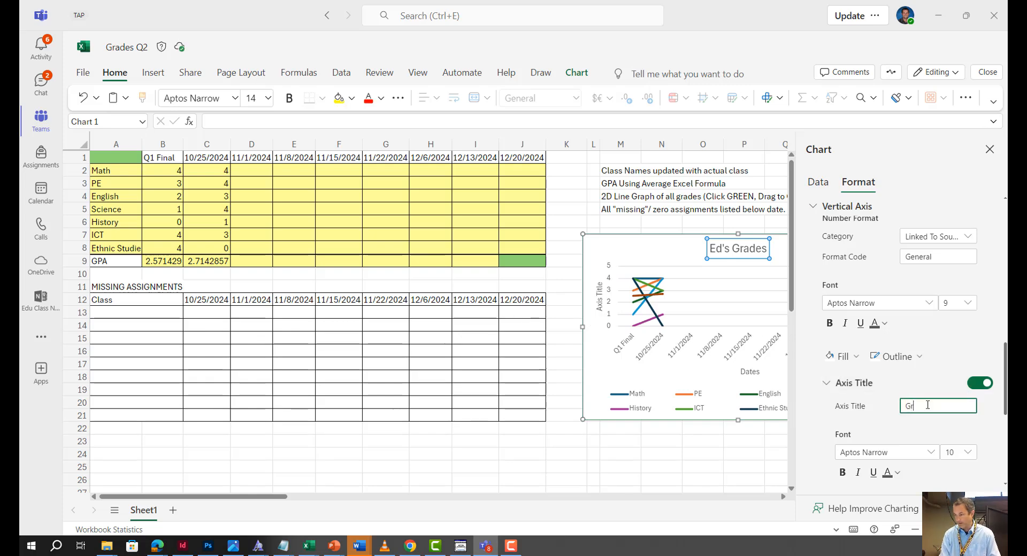
click(696, 455)
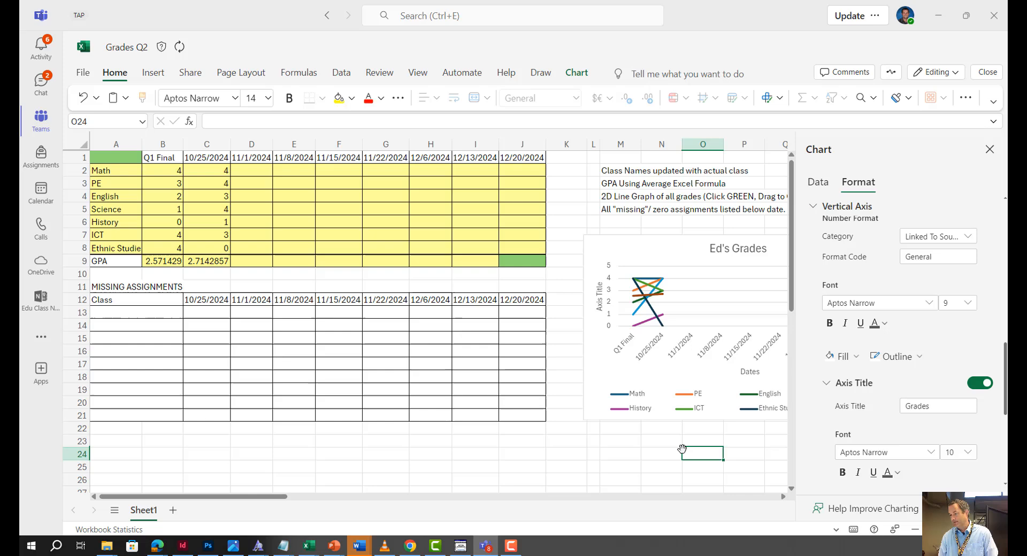
click(989, 150)
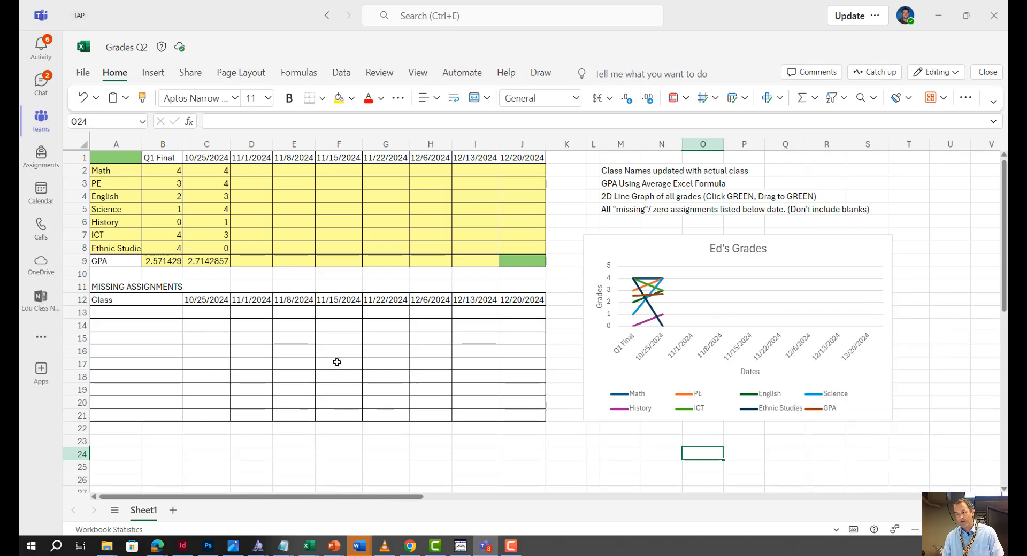
Step: List ICT as the first class under MISSING ASSIGNMENTS and enter Bridge One as its missing assignment for 10/25/2024
click(201, 311)
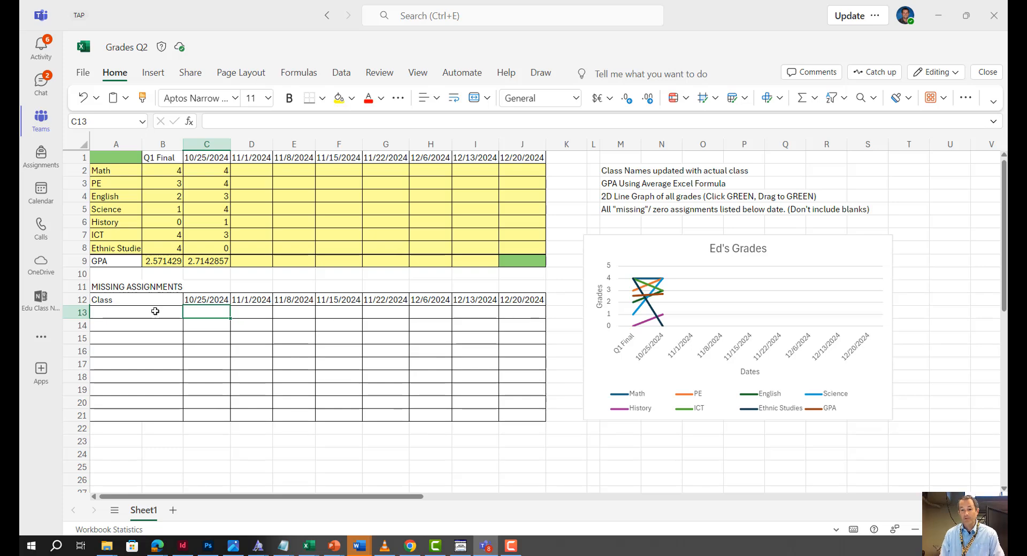
click(155, 311)
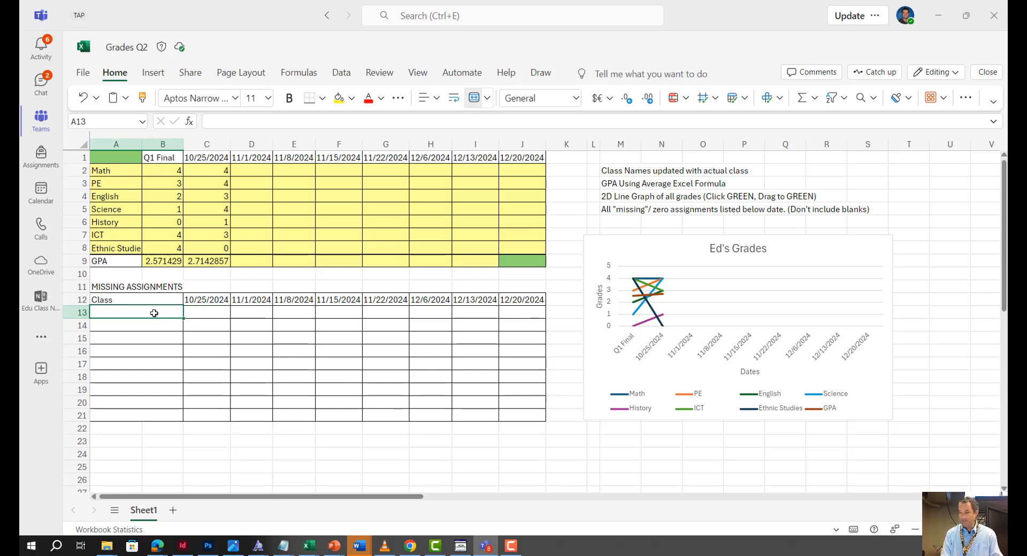
text(ICT)
key(Tab)
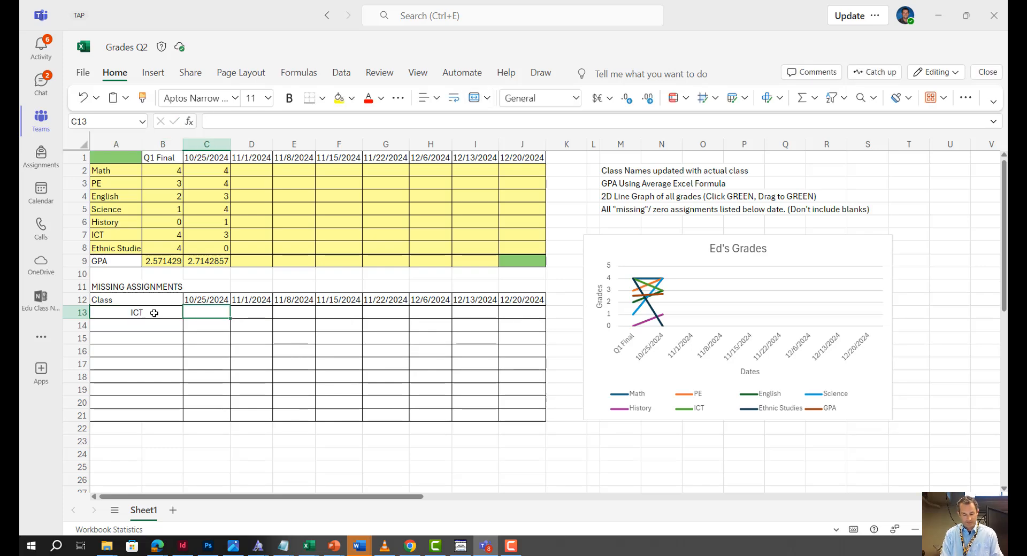
text(Bridge One)
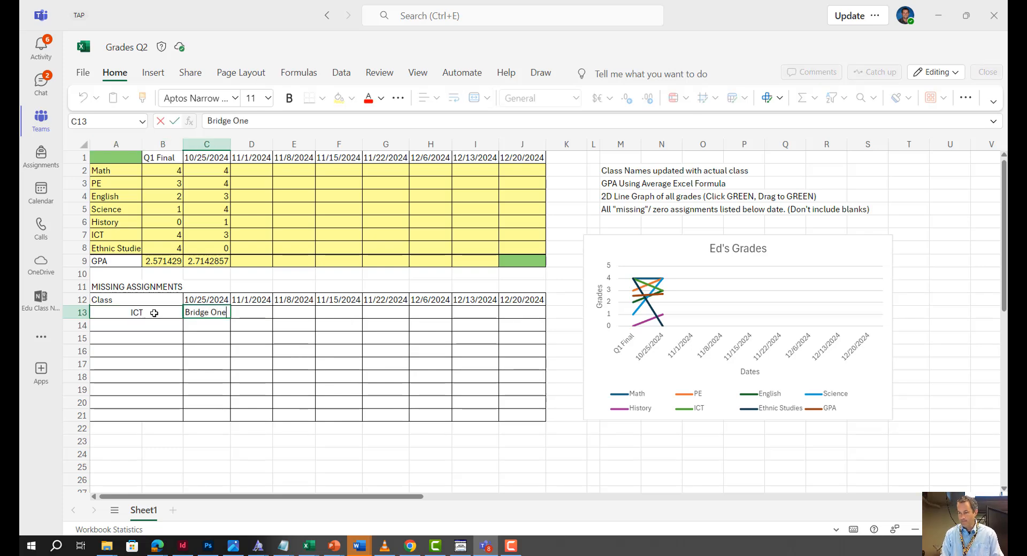
key(Return)
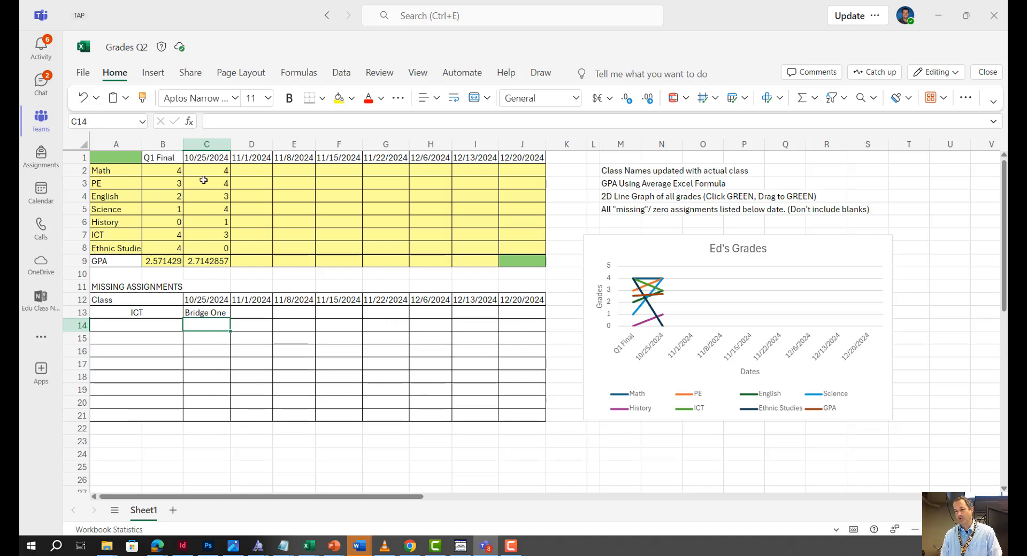
click(204, 158)
click(203, 299)
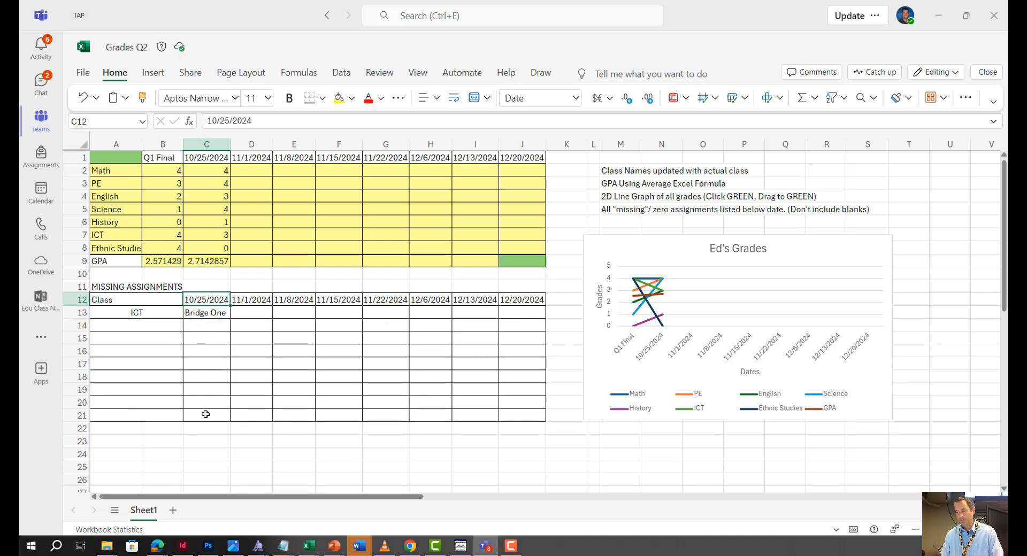
click(204, 314)
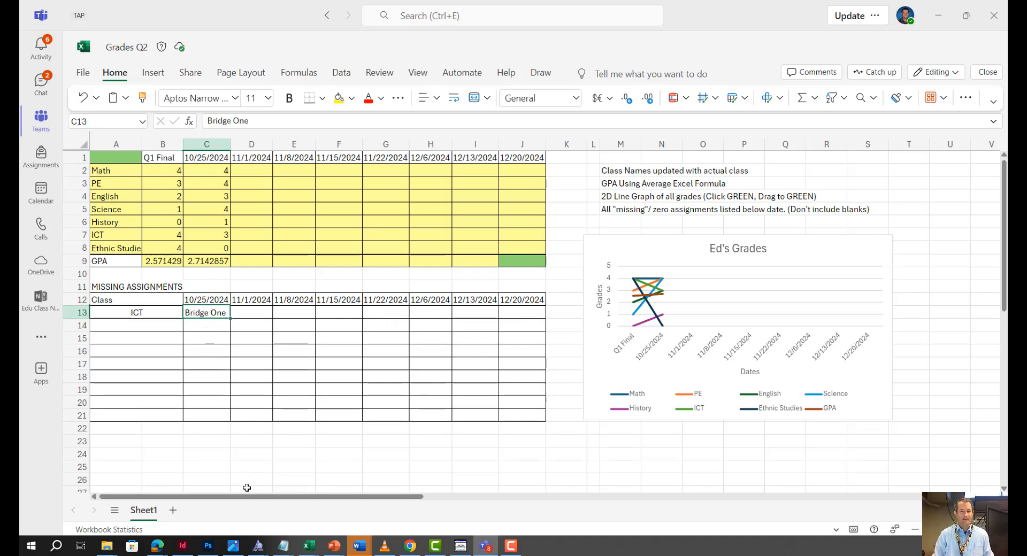